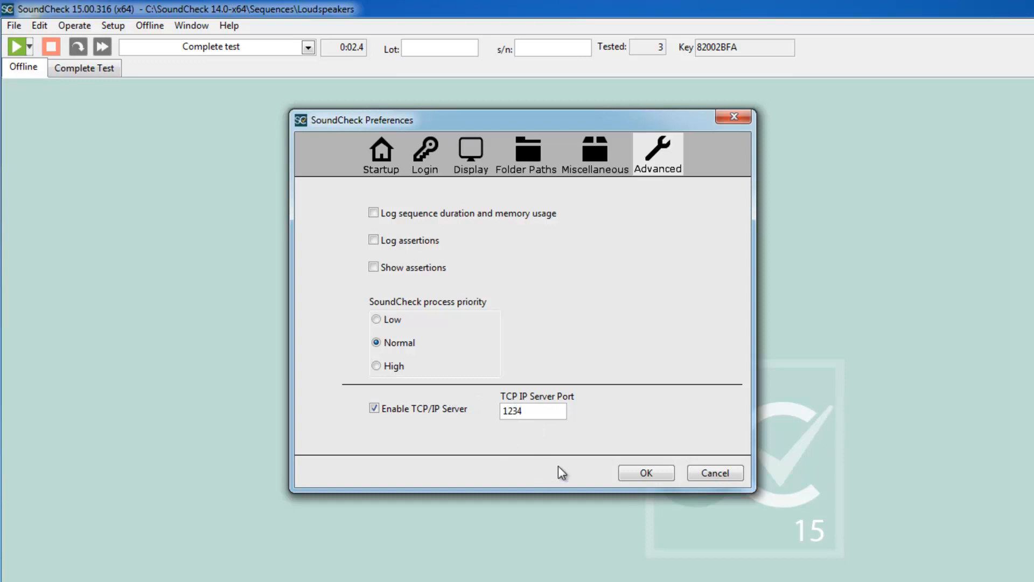
Set the TCP/IP server port to 4444 and apply the preferences
drag(541, 411, 488, 411)
text(4444)
click(646, 473)
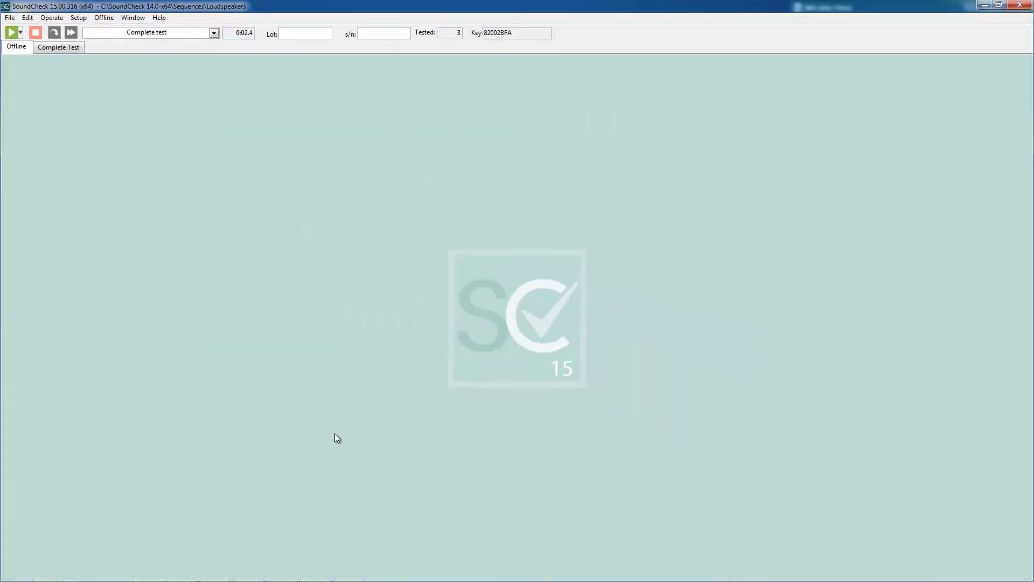
Switch to Command Prompt and connect to the SoundCheck server with telnet localhost 4444
click(318, 572)
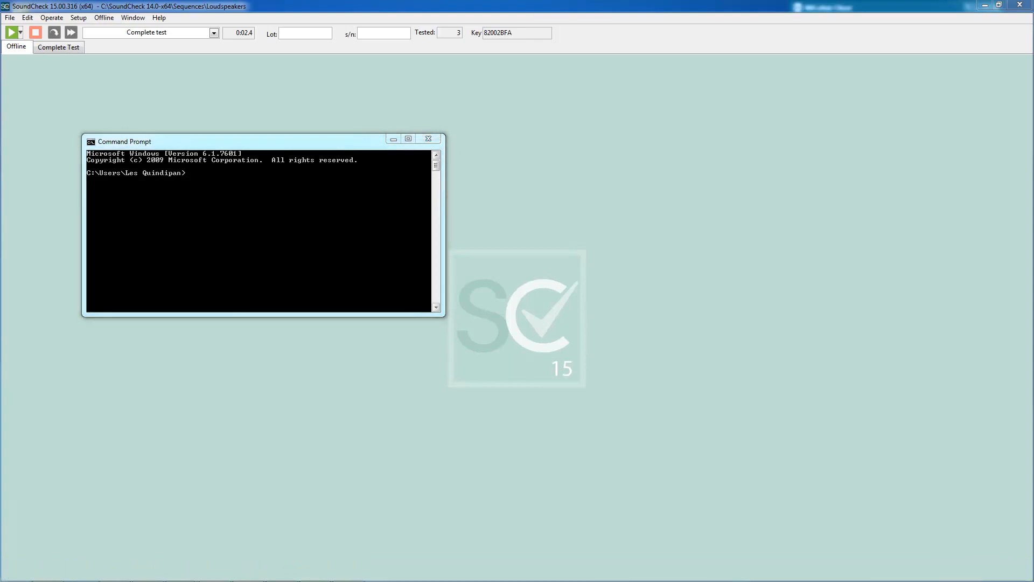
click(215, 178)
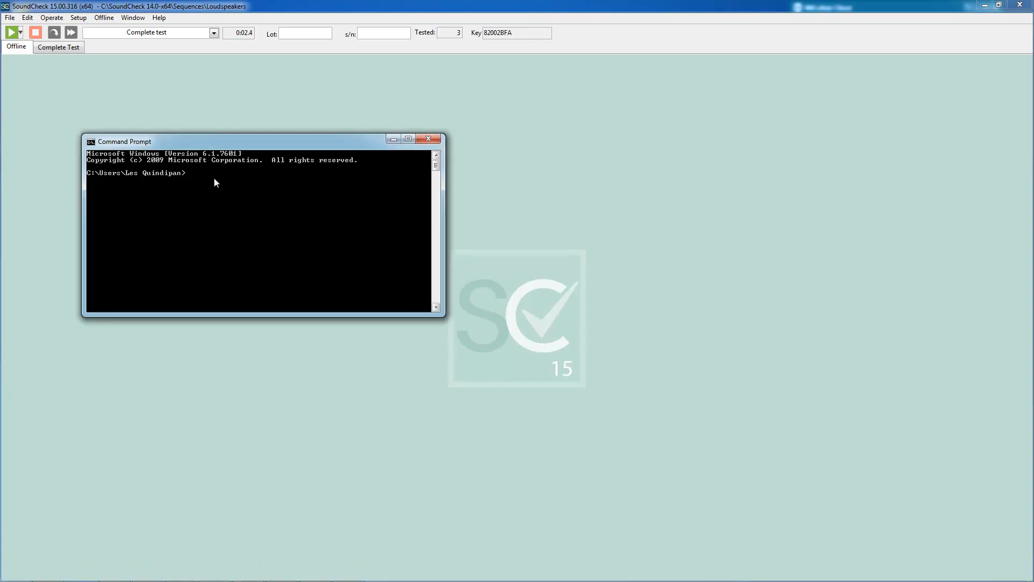
text(telnet)
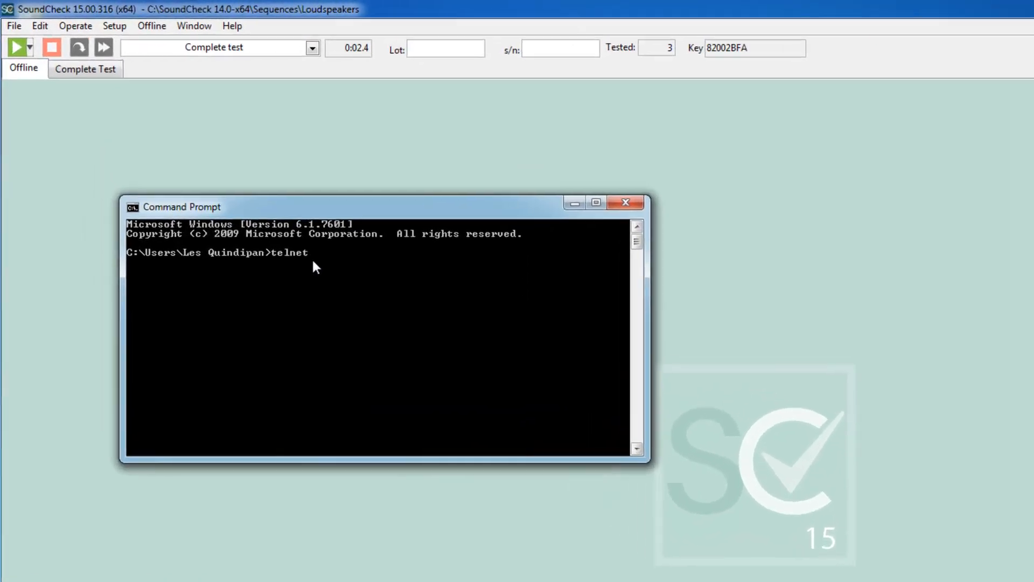
text( localhos)
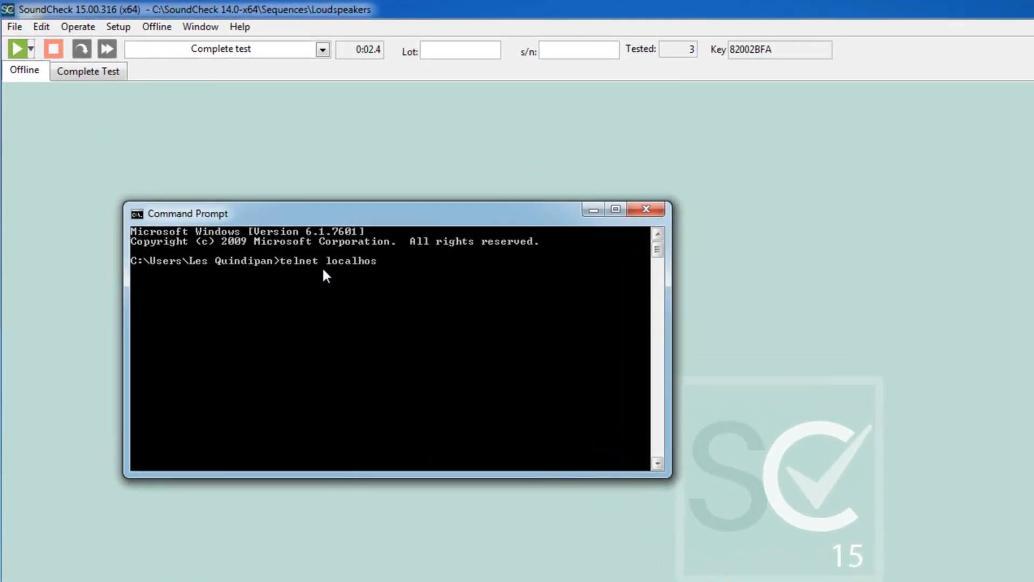
text(t 4444)
key(Return)
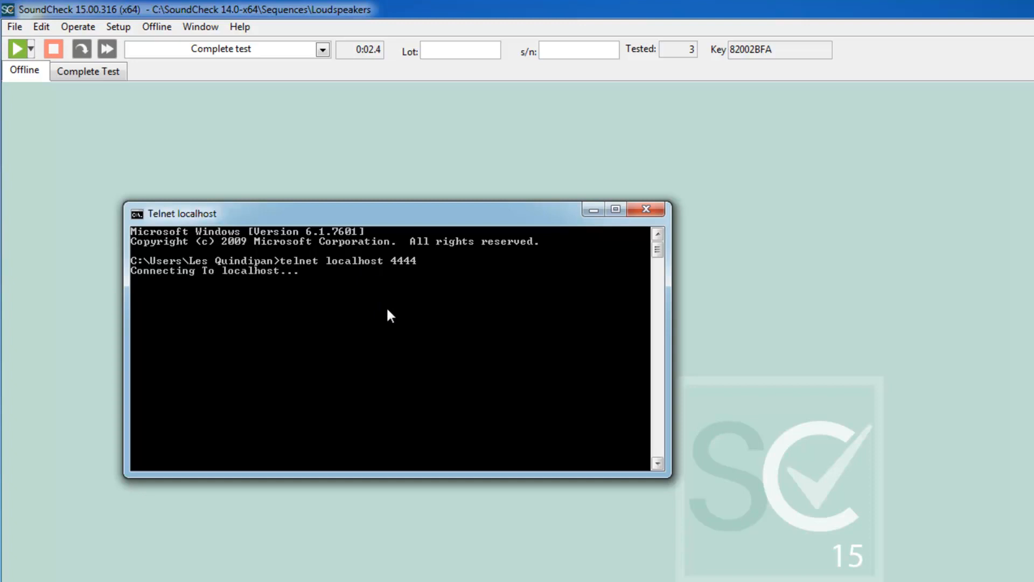
Send the Sequence.Run command over the Telnet connection
text(Sequence.R)
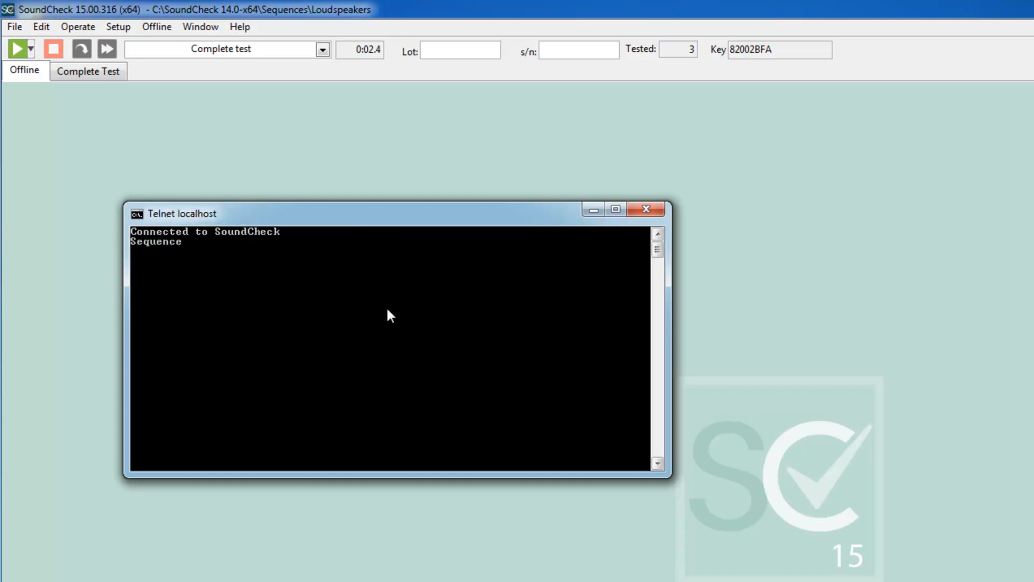
text(un)
key(Return)
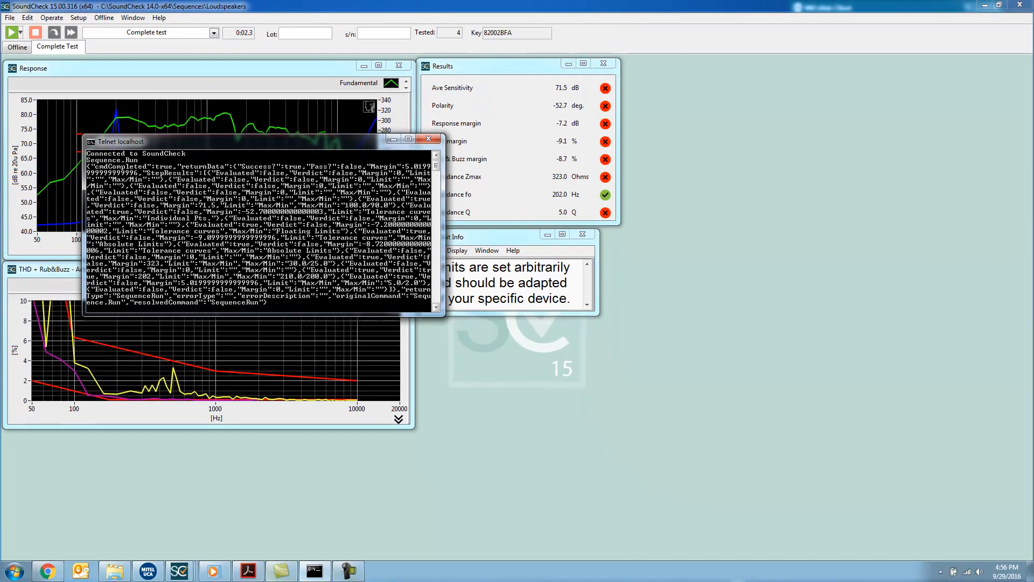
Examine the SoundCheck commands in the TCP/IP control chapter of the PDF manual, and minimize the manual
click(248, 574)
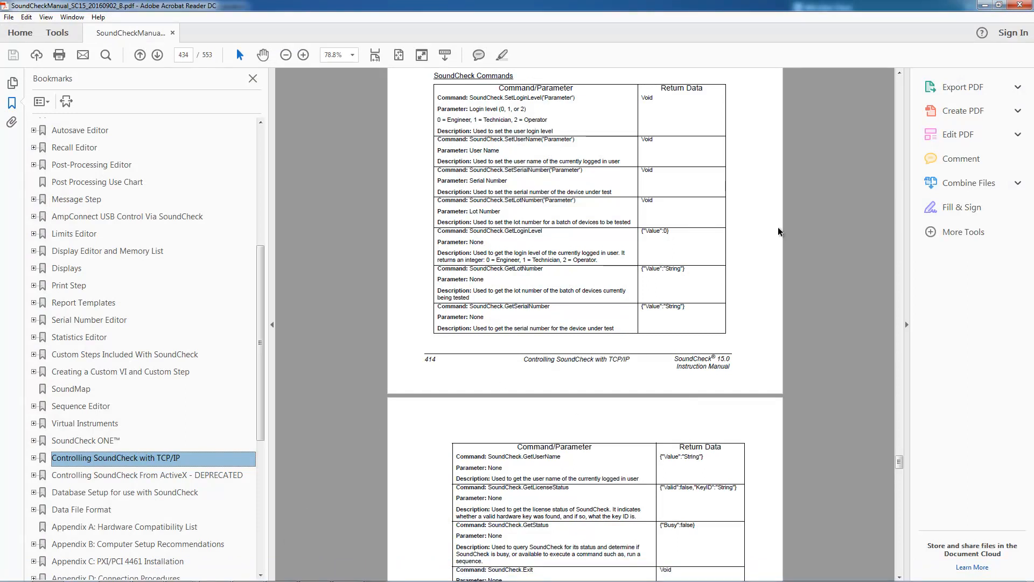
click(987, 6)
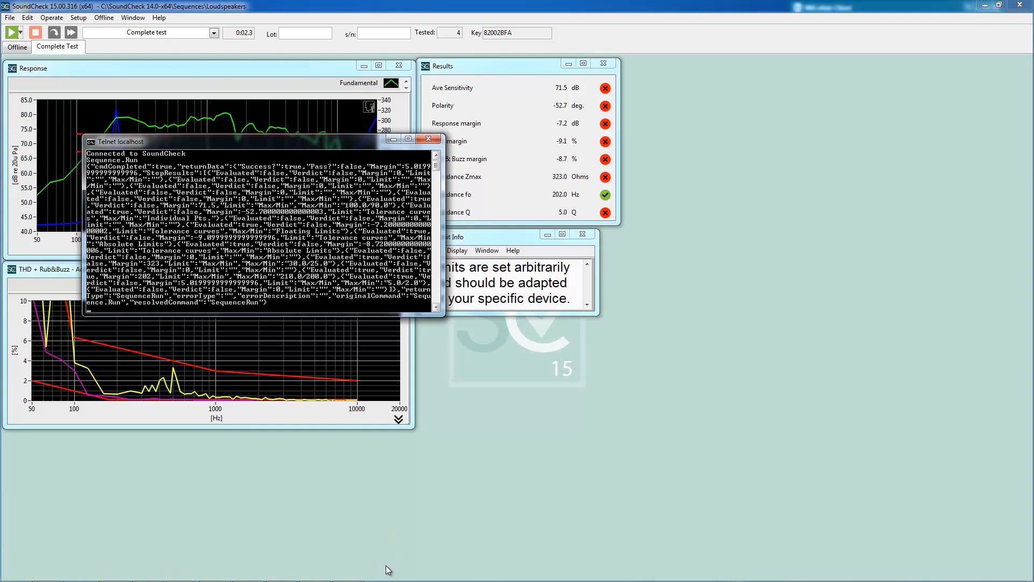
Switch to the External Control Examples folder in Windows Explorer and look through the LabVIEW Source files
mouse_move(387, 581)
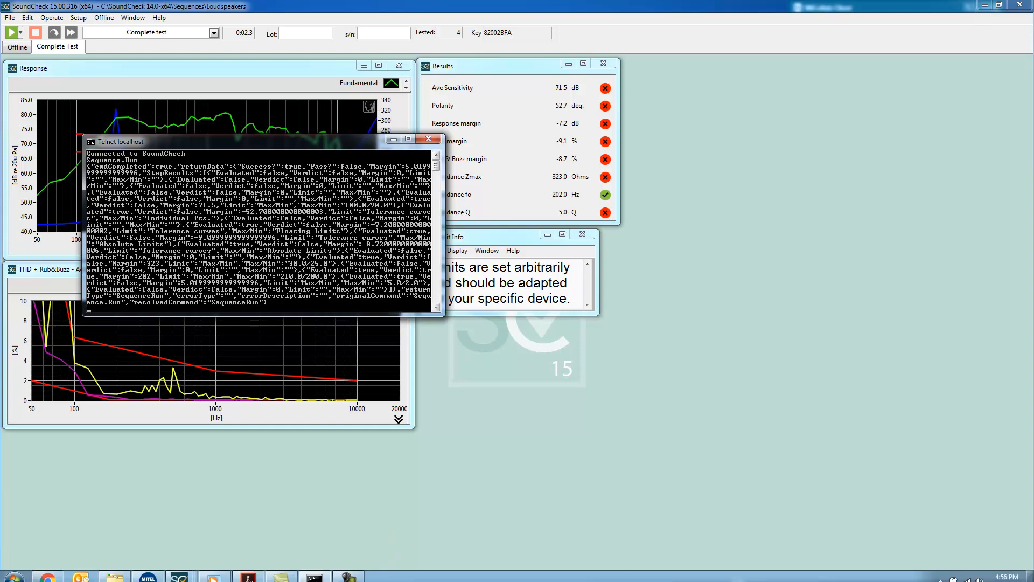
click(116, 574)
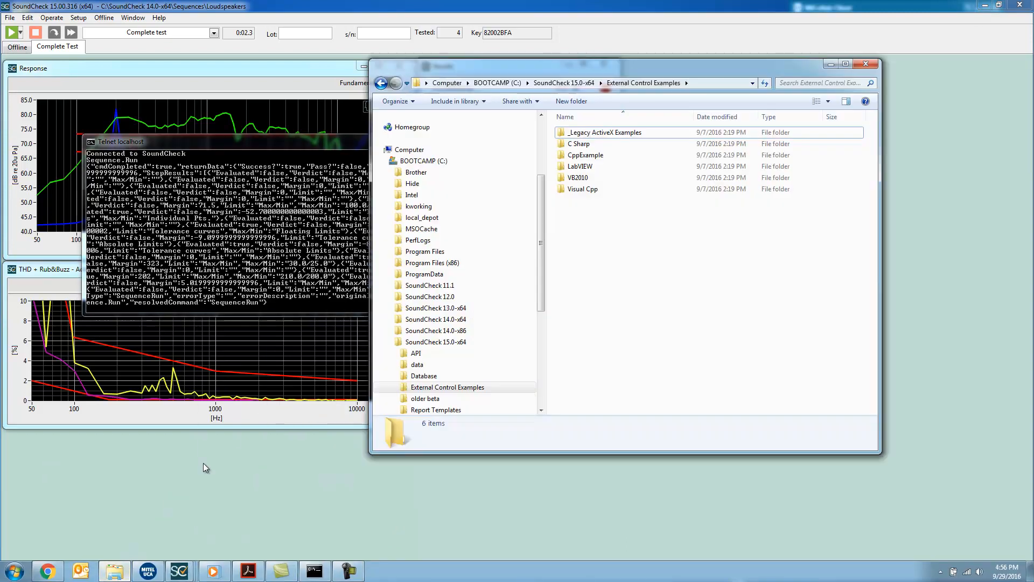
click(577, 143)
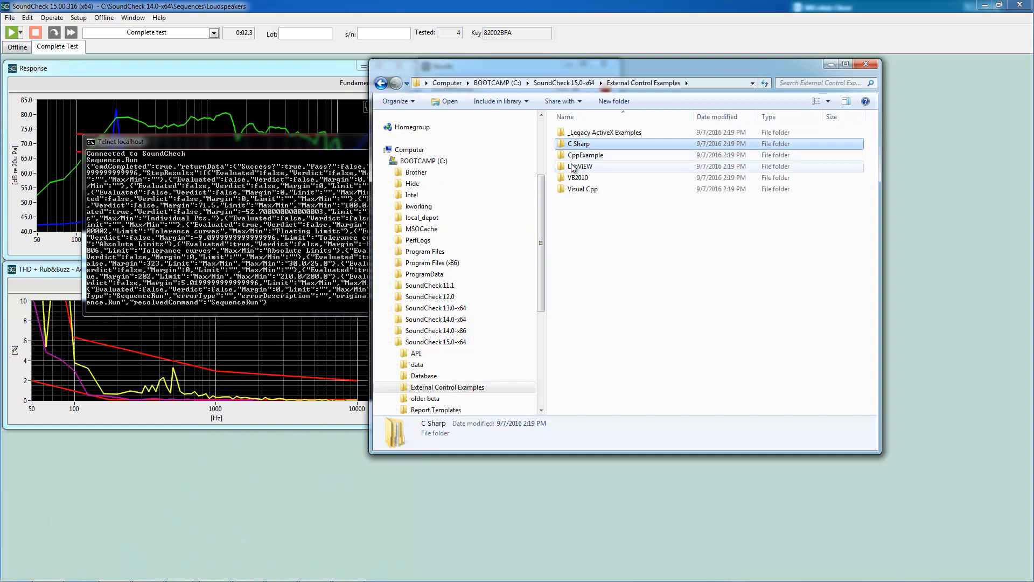
click(573, 167)
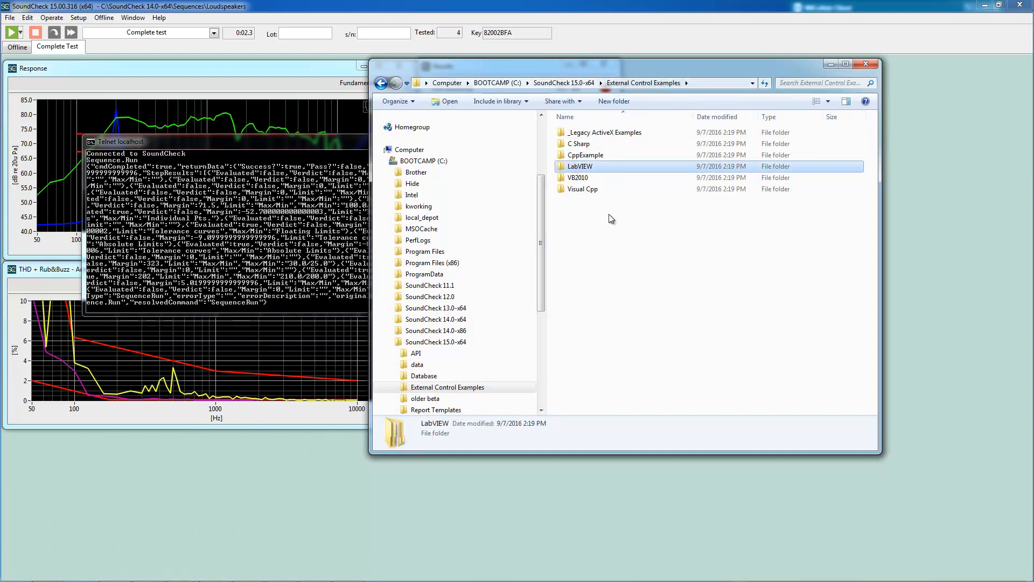
double_click(579, 166)
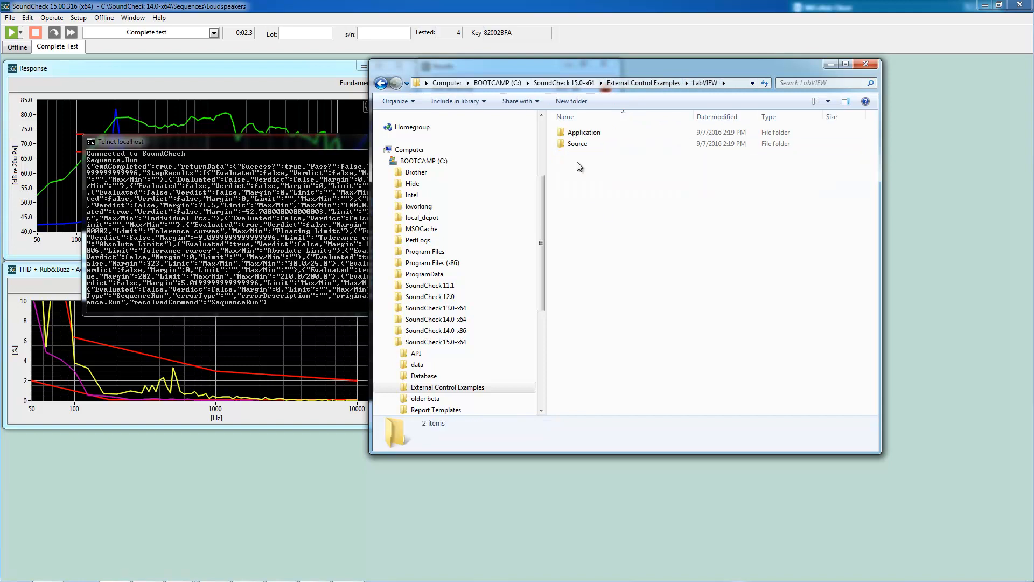
double_click(576, 144)
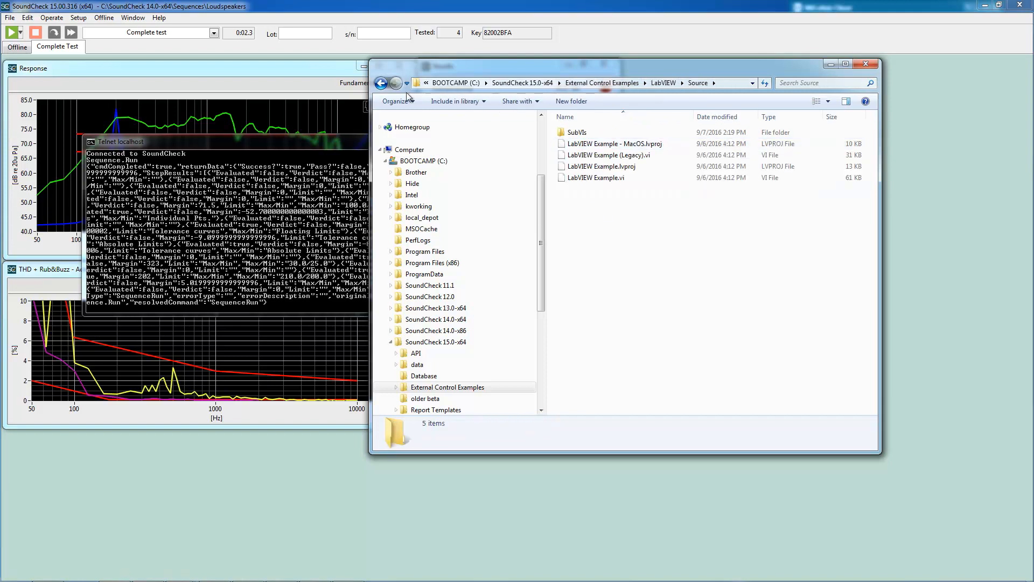
Return to the LabVIEW examples, open the Application folder and select LabVIEW Example.exe
click(380, 83)
double_click(578, 133)
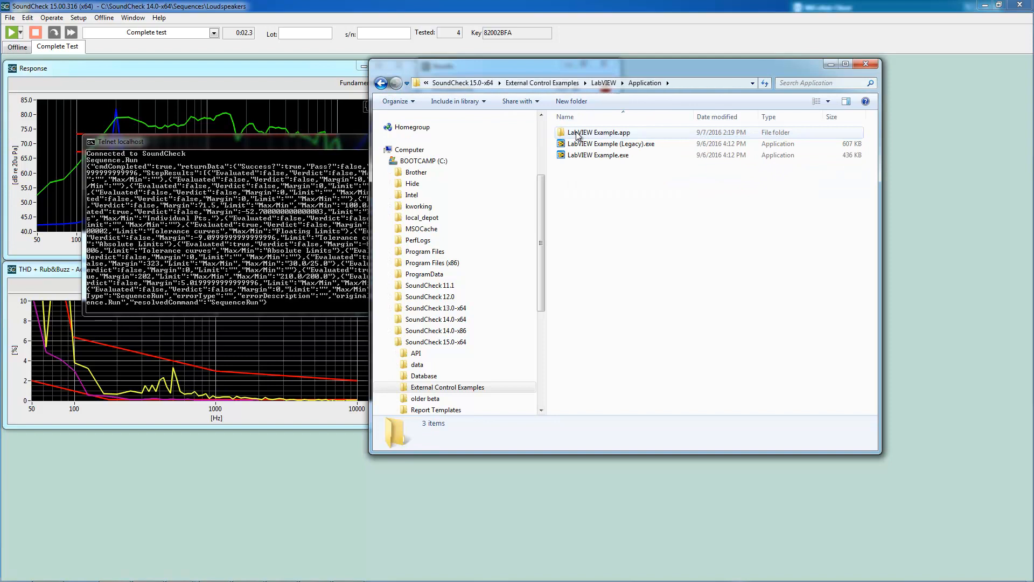
click(583, 156)
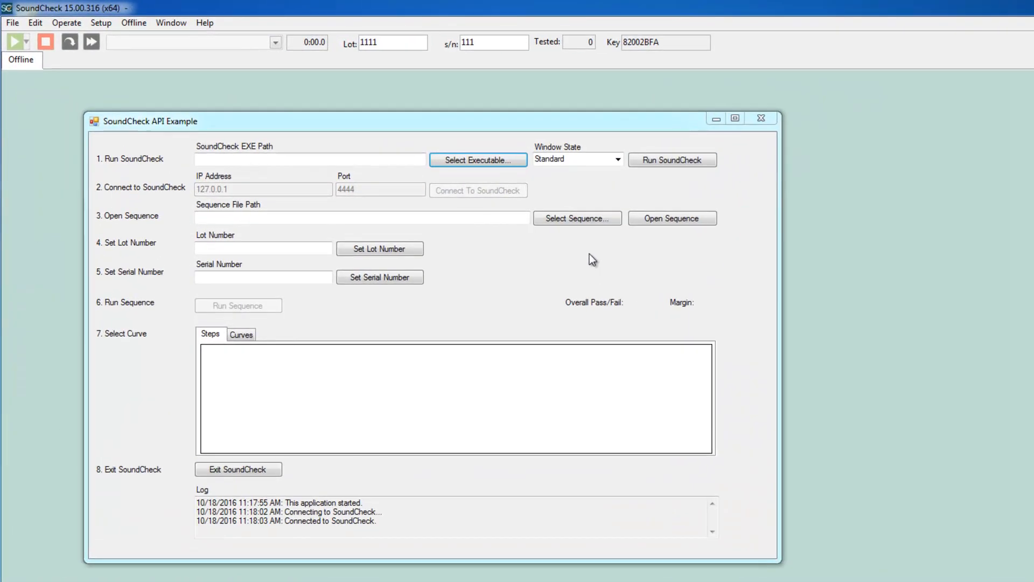
Choose Complete test.sqc from the Loudspeakers sequences and open it through the SoundCheck API Example
click(592, 220)
click(280, 227)
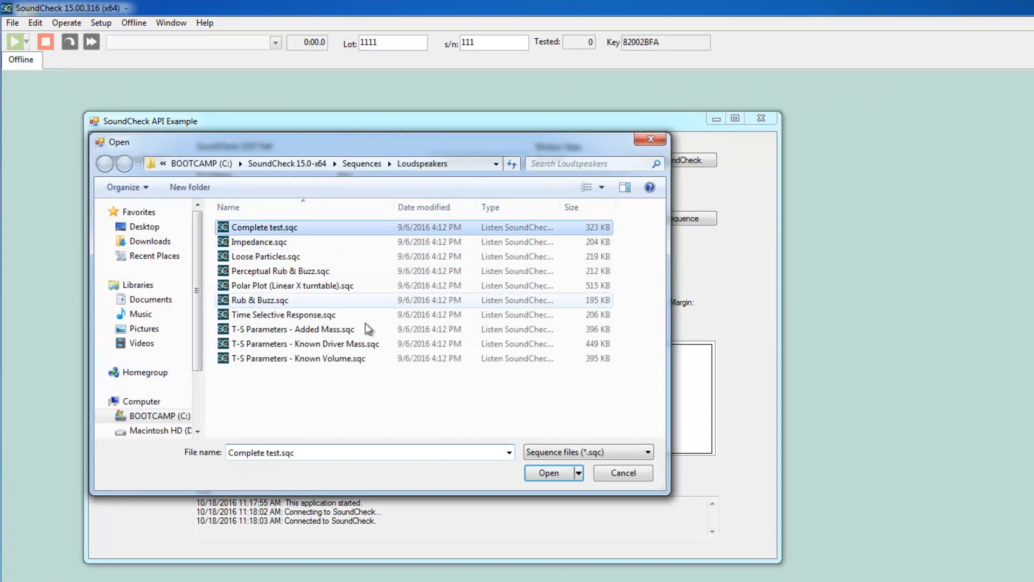
click(550, 472)
click(661, 220)
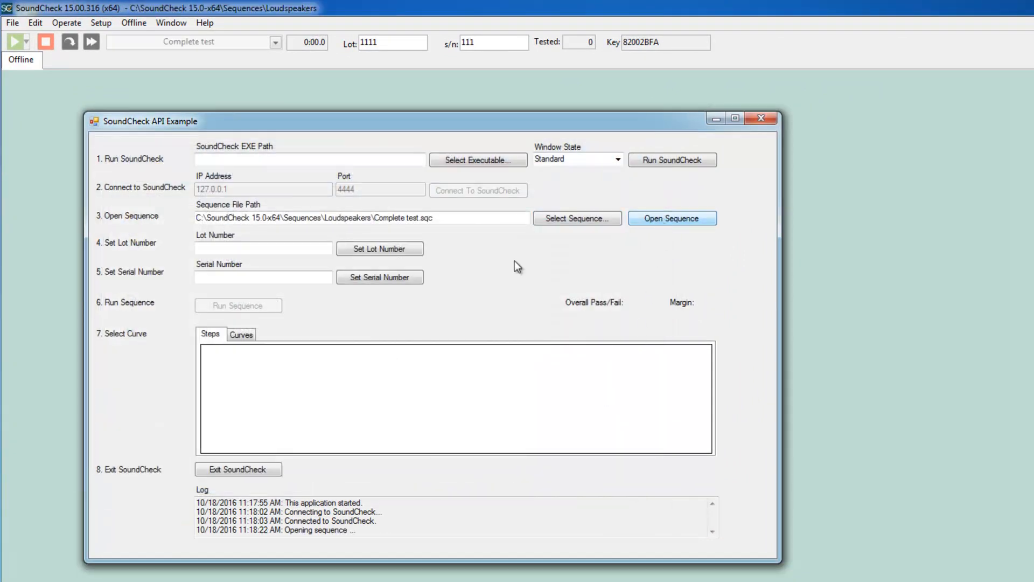
Set both the lot number and the serial number to 1111 through the API example
click(300, 249)
text(1111)
click(372, 251)
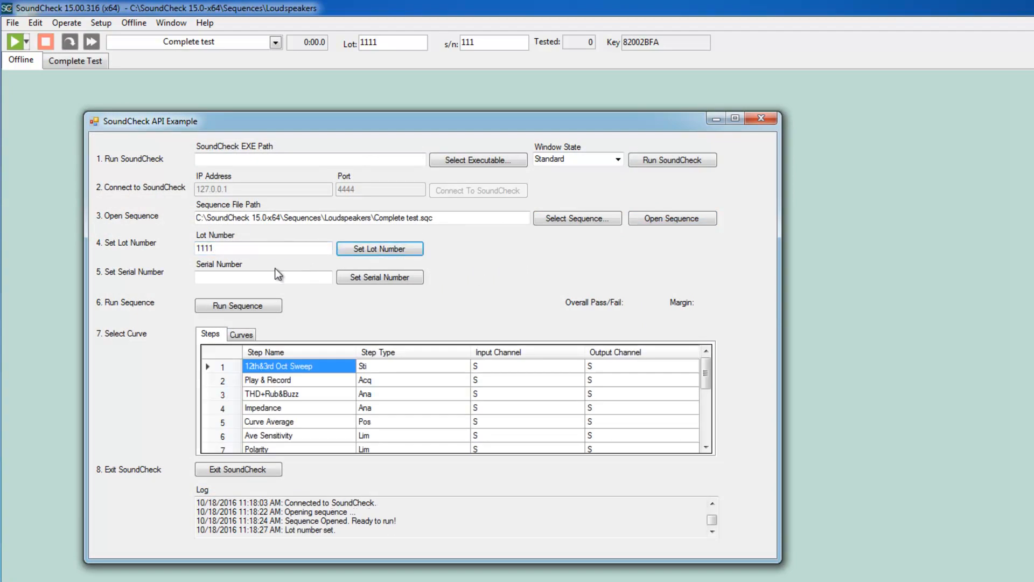
click(263, 277)
text(1111)
click(372, 277)
Run the opened sequence from the API example and select a measured curve for display
click(225, 309)
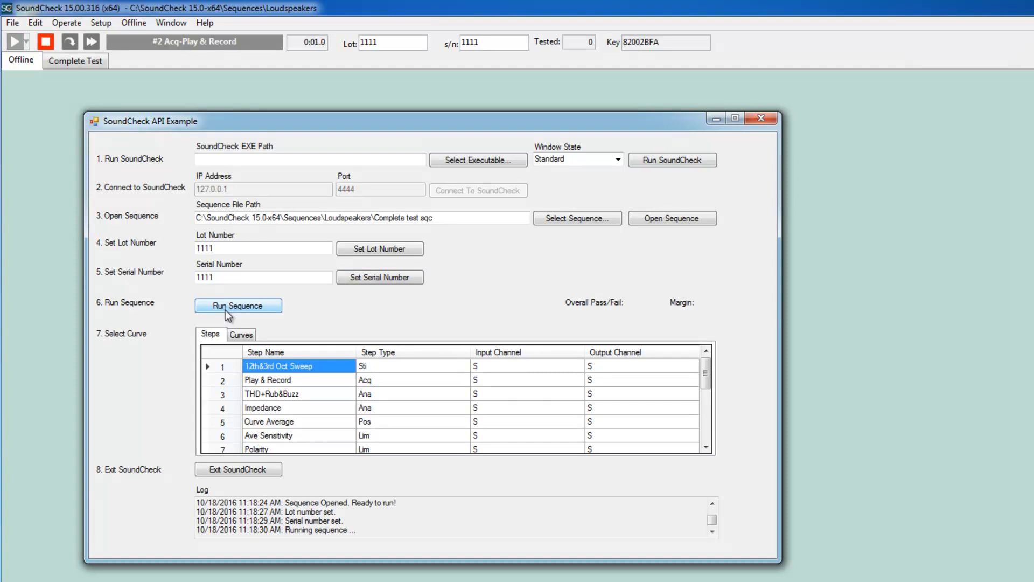
click(249, 334)
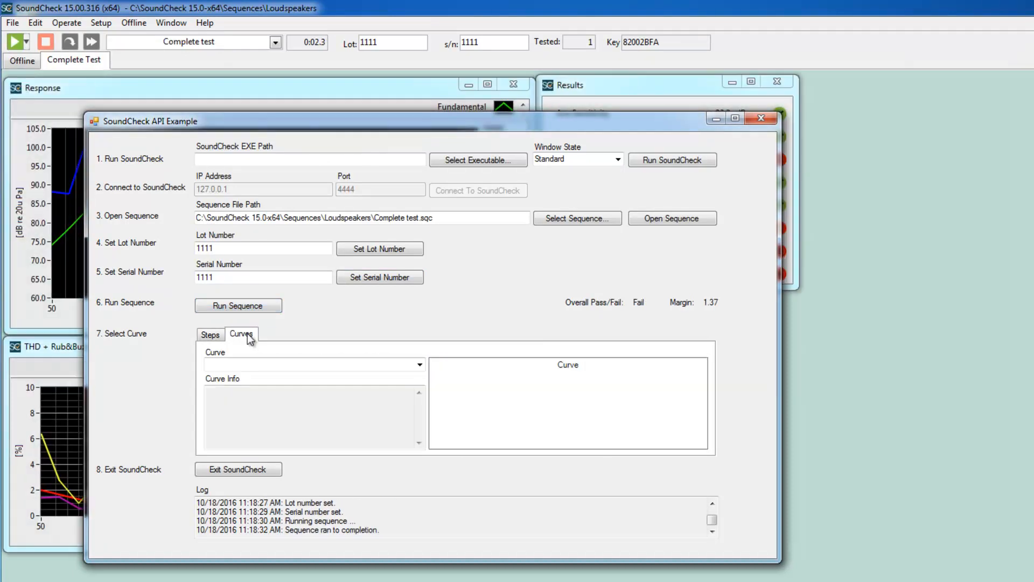
click(420, 366)
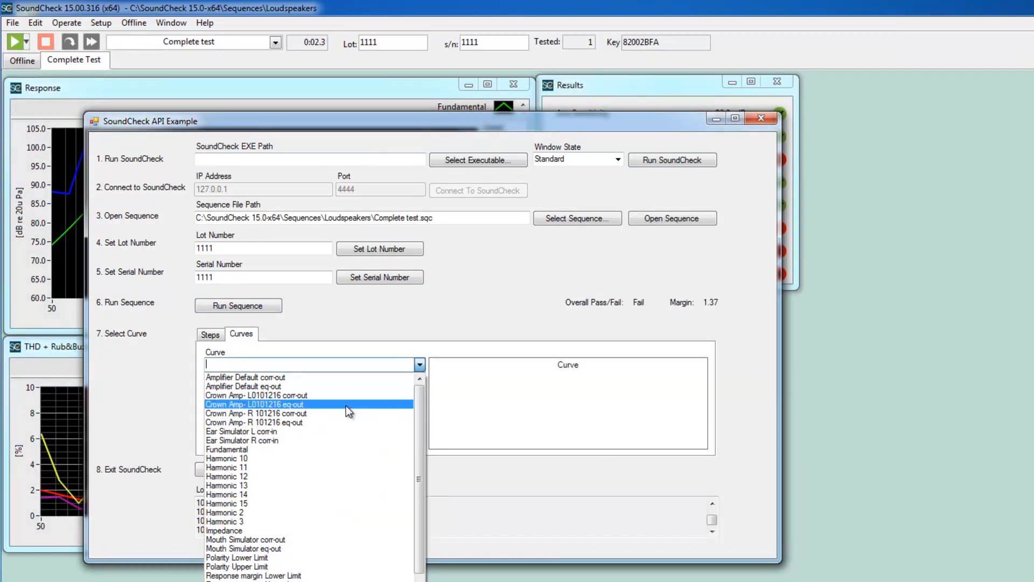
click(326, 454)
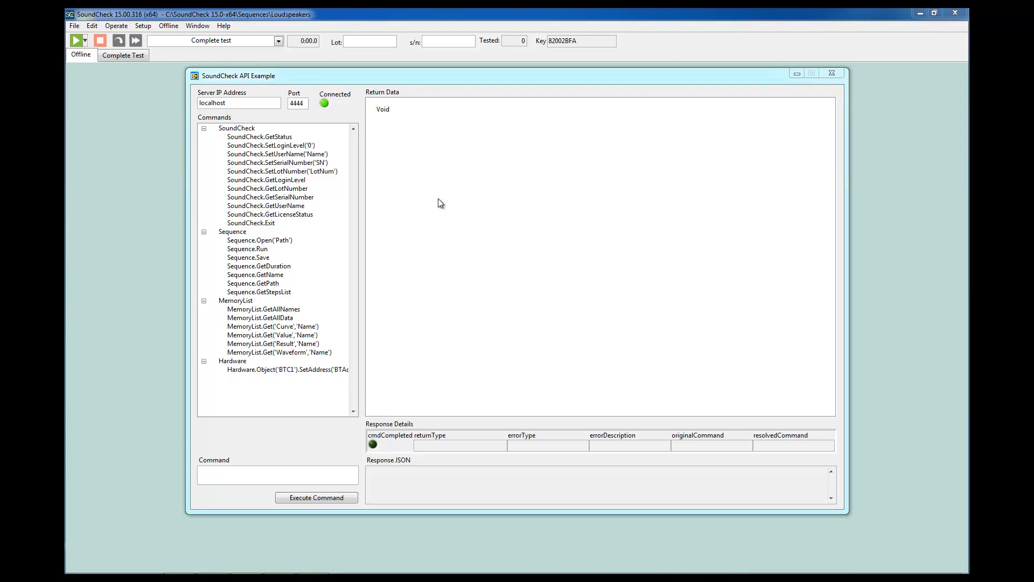
Execute the SoundCheck.GetStatus command, followed by Sequence.Run, in the LabVIEW API example
click(285, 137)
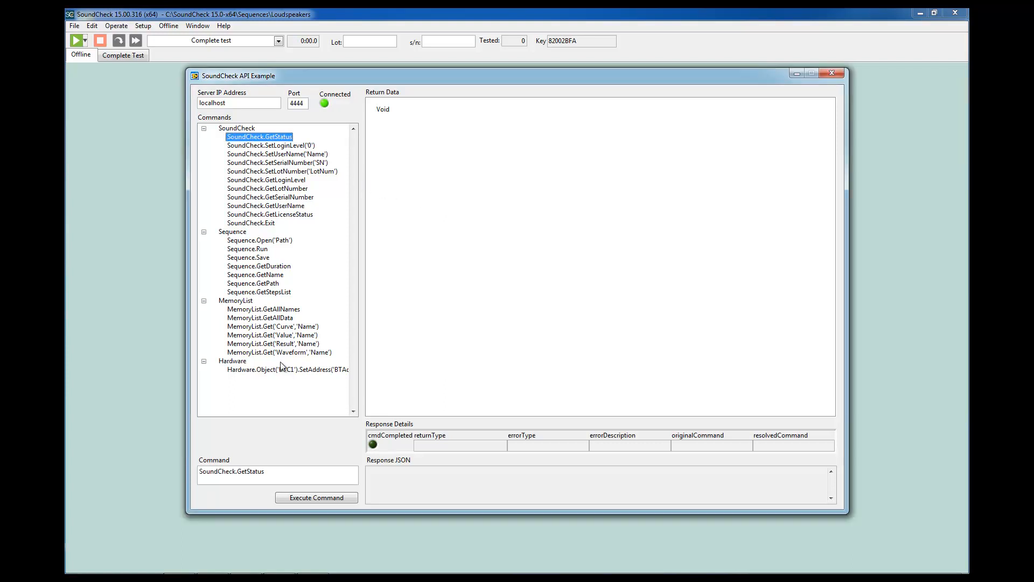
click(295, 499)
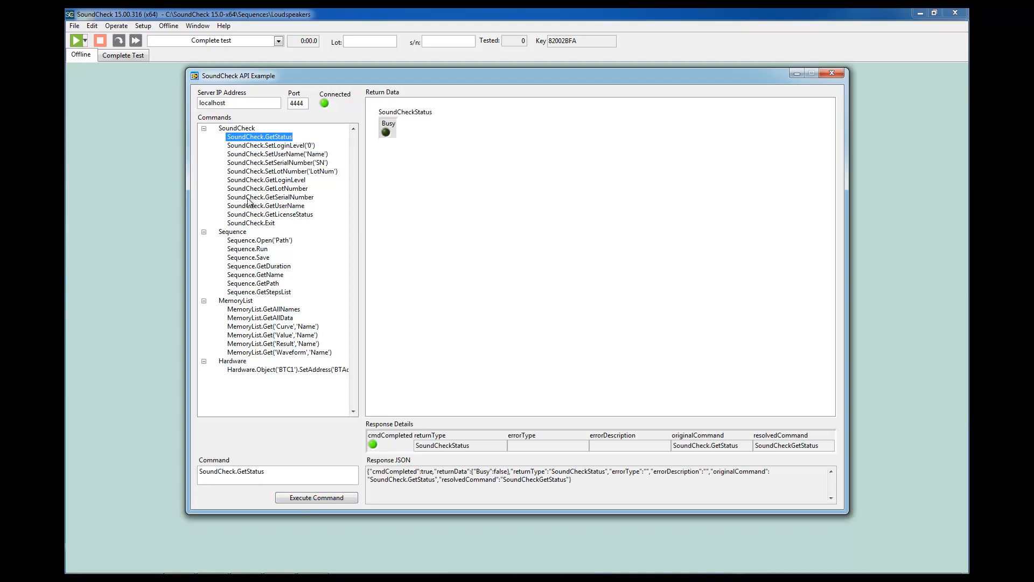
click(252, 249)
click(323, 498)
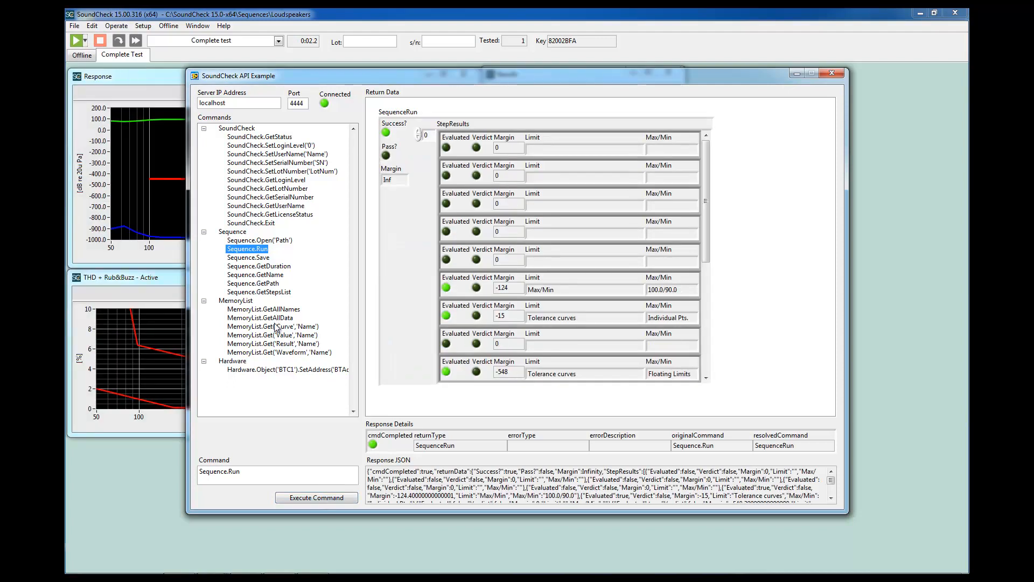
Execute MemoryList.GetAllData, and request a single curve with MemoryList.Get('Curve','Name') using Fundamental as the string parameter
click(278, 319)
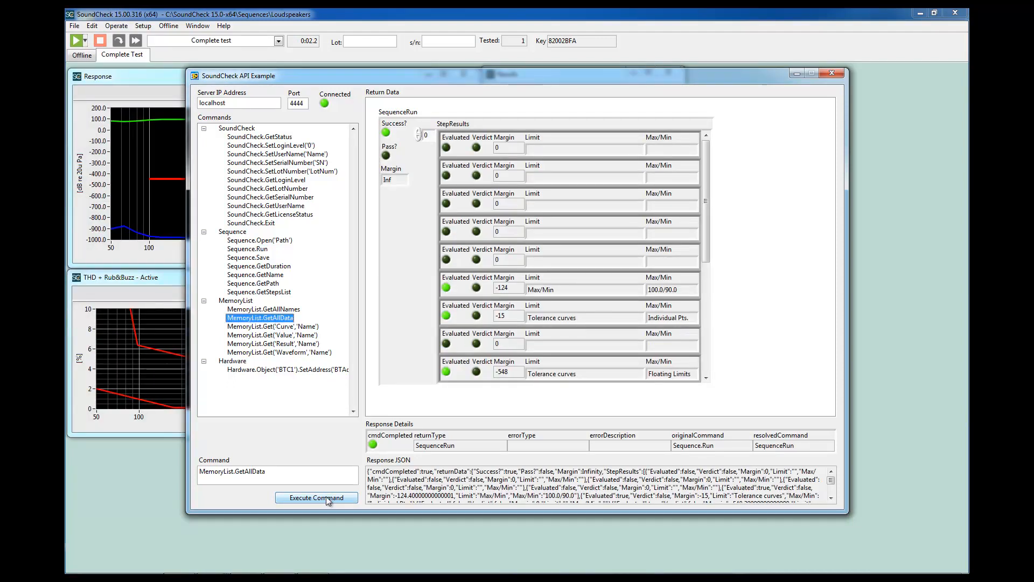
click(328, 499)
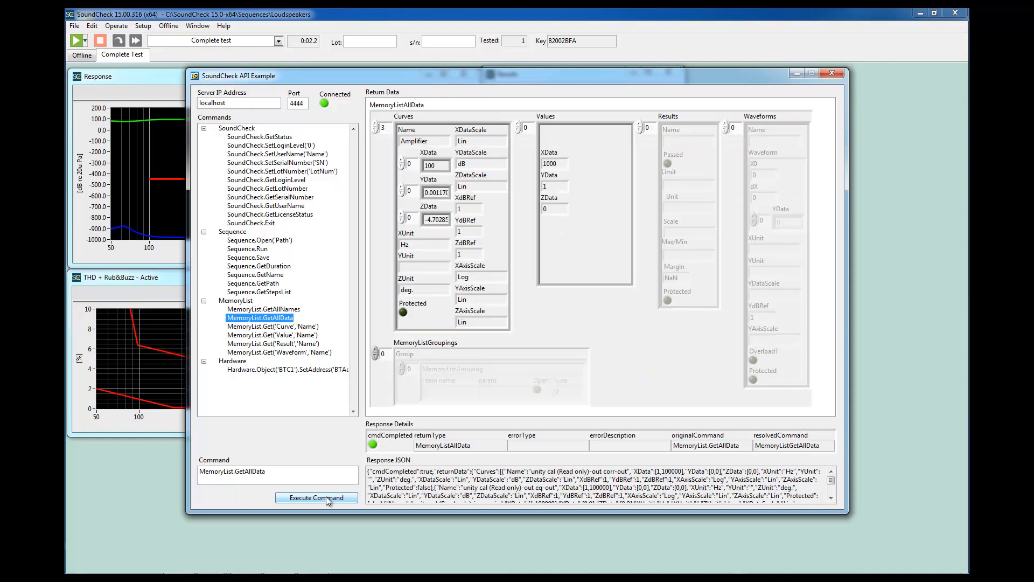
click(284, 327)
drag(234, 438, 192, 441)
text(Funda)
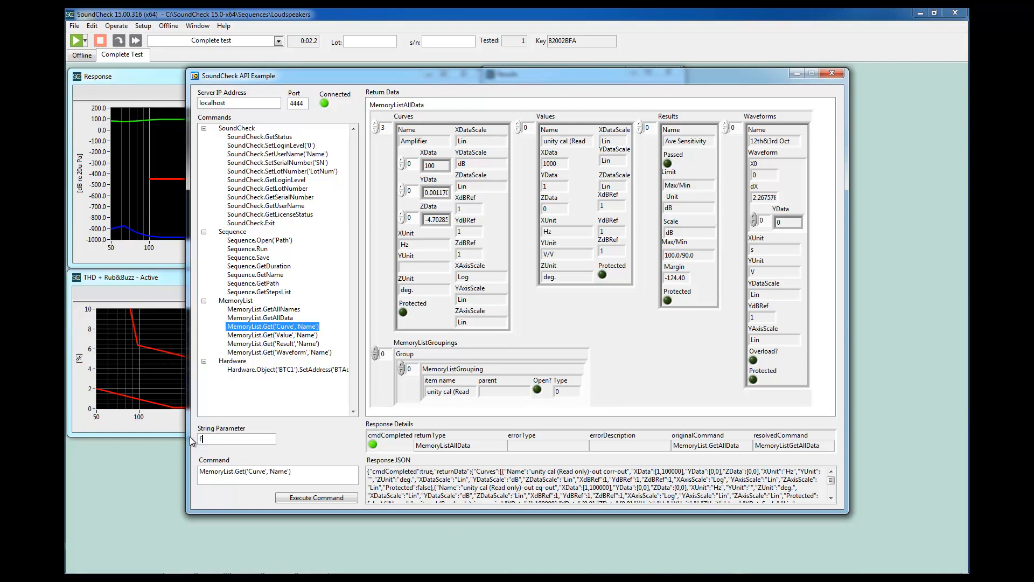
text(mental)
click(284, 499)
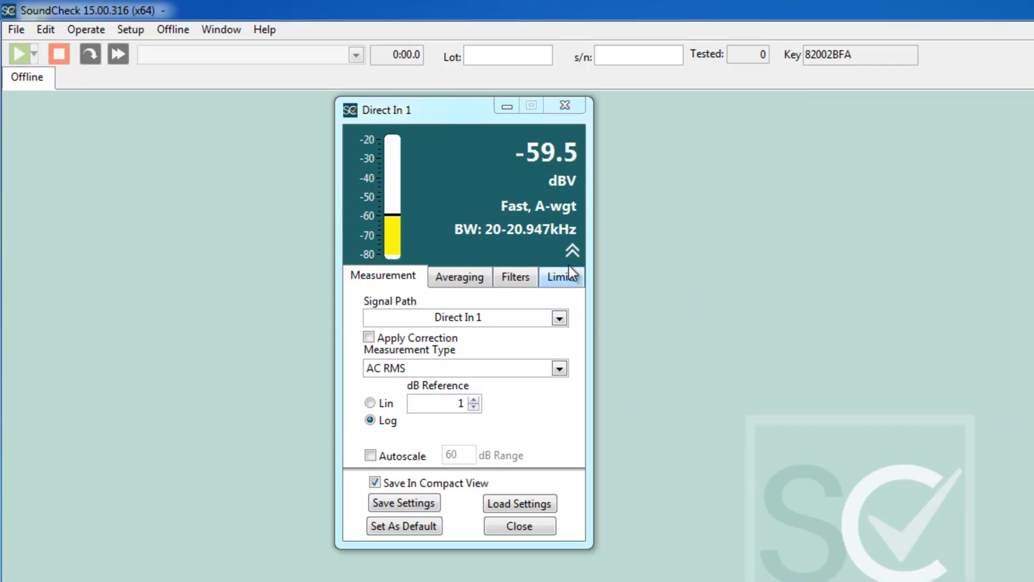
Toggle the Direct In 1 meter between its compact and expanded views, leaving it compact
click(572, 251)
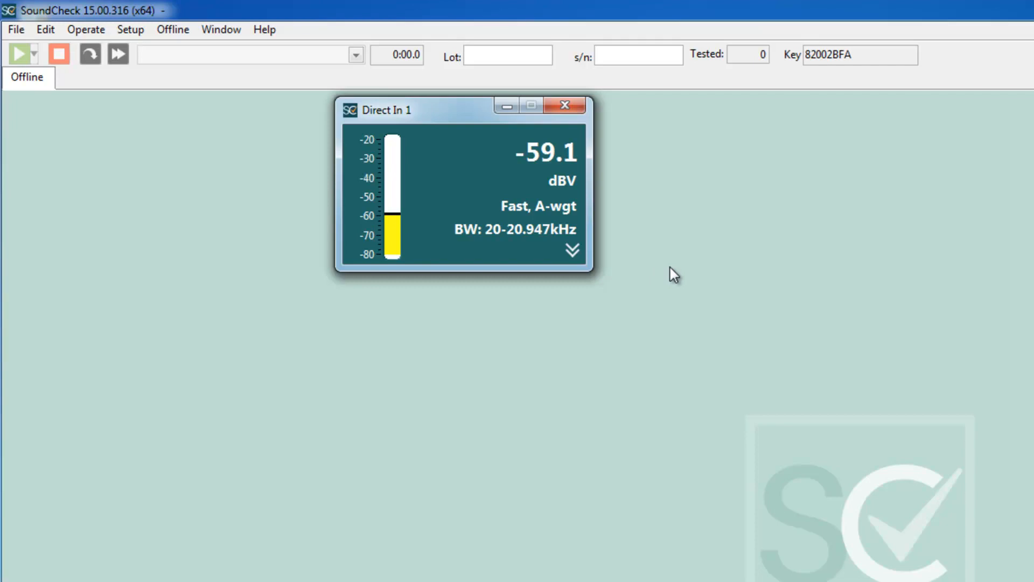
click(572, 250)
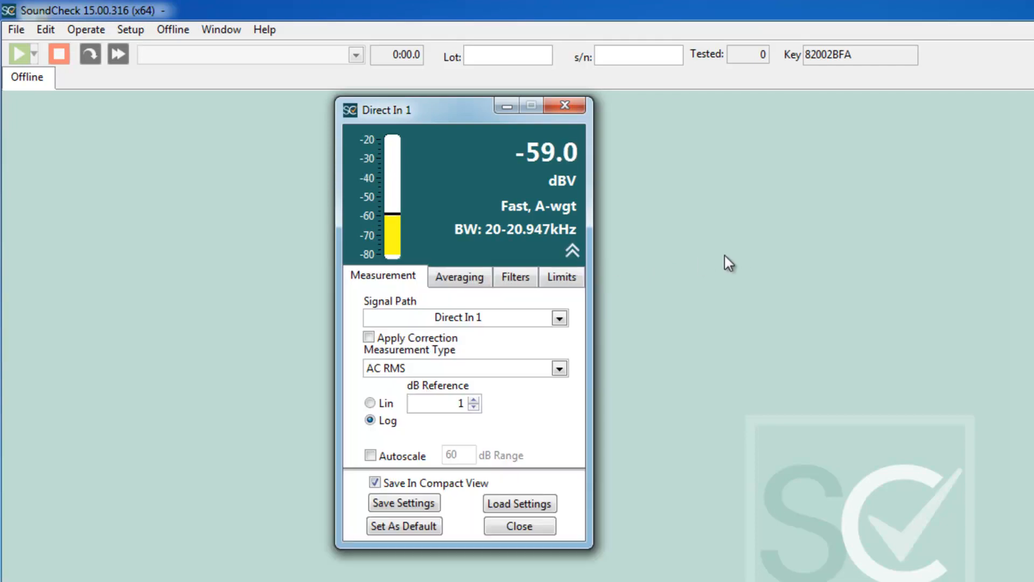
click(572, 252)
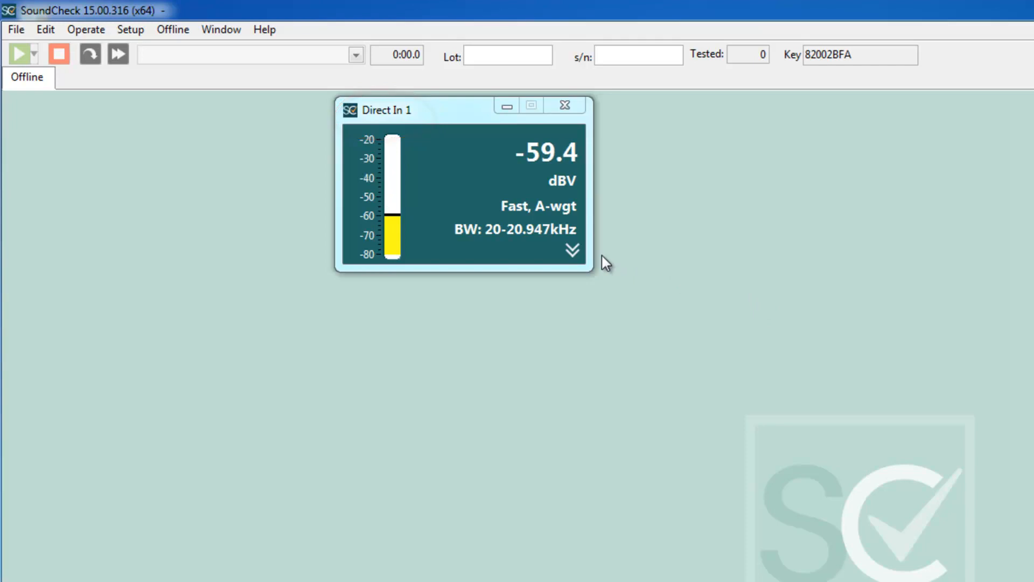
Expand the Direct In 1 meter and look through its averaging, filter and limit settings
click(572, 250)
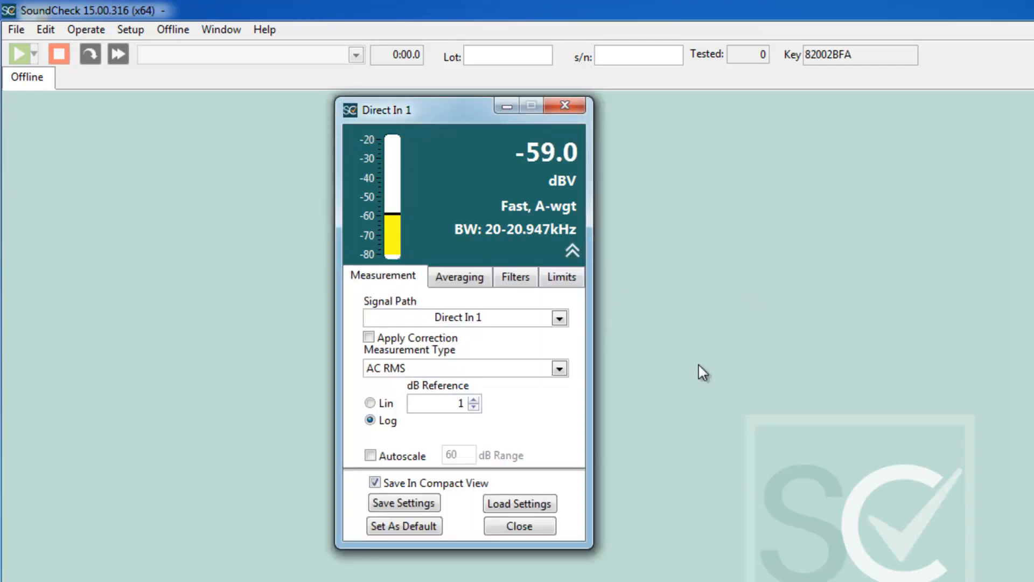
click(452, 277)
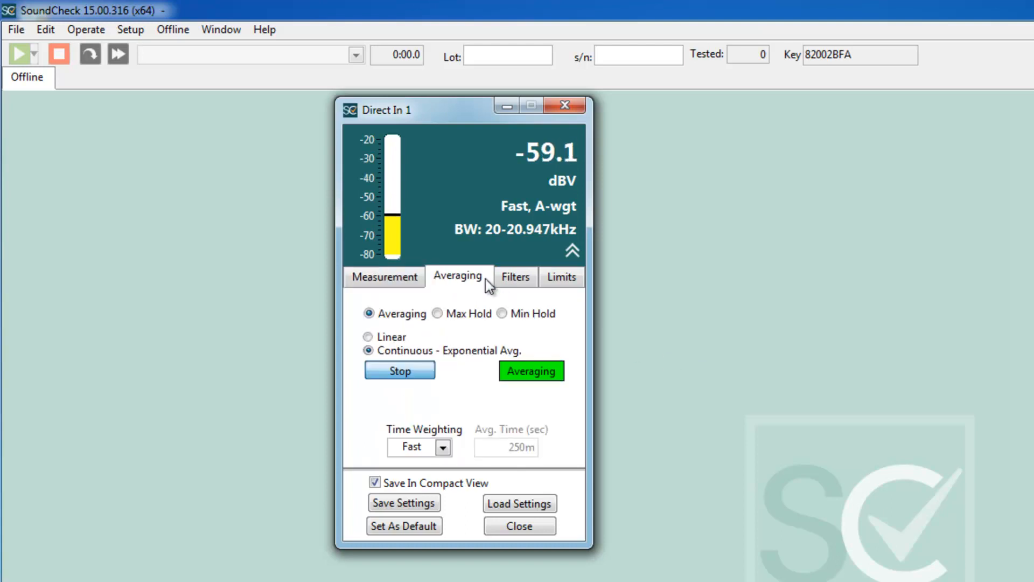
click(513, 277)
click(563, 276)
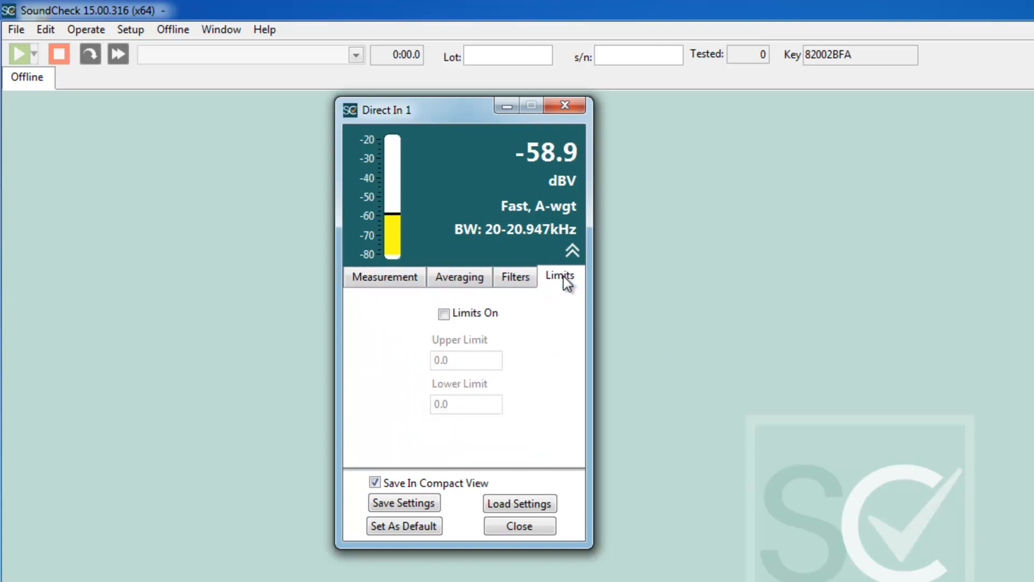
Set the meter's filter weighting to None and return to its measurement settings
click(506, 277)
click(528, 322)
click(516, 339)
click(376, 281)
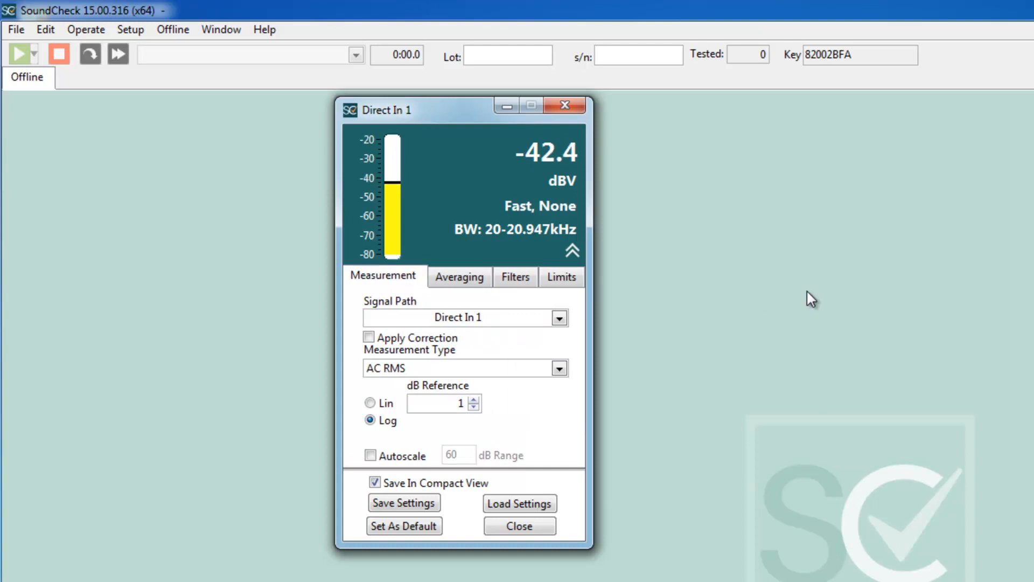
Open the dialog for saving the meter settings and cancel it, and reopen the multimeter in its expanded view
click(396, 502)
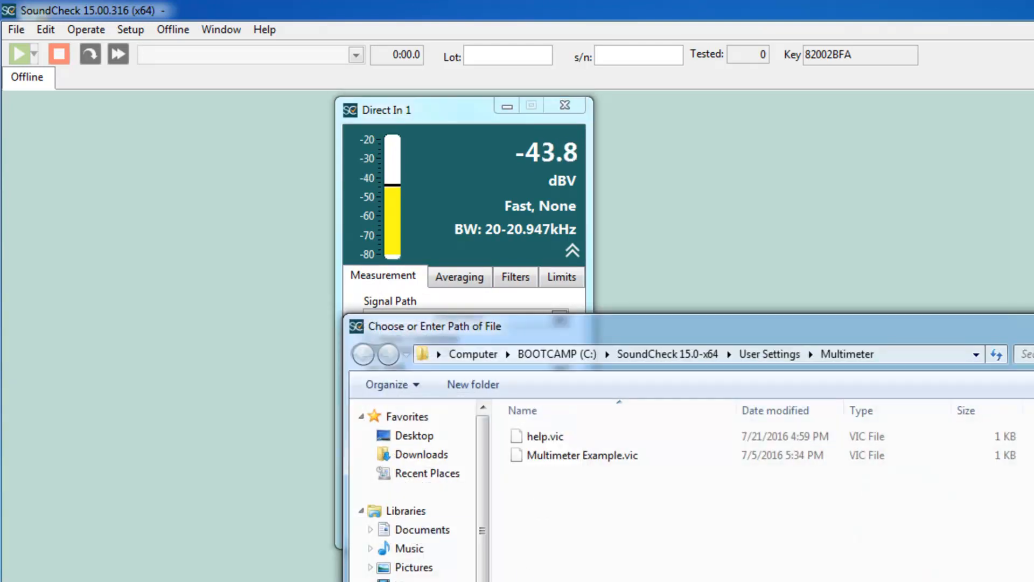
key(Escape)
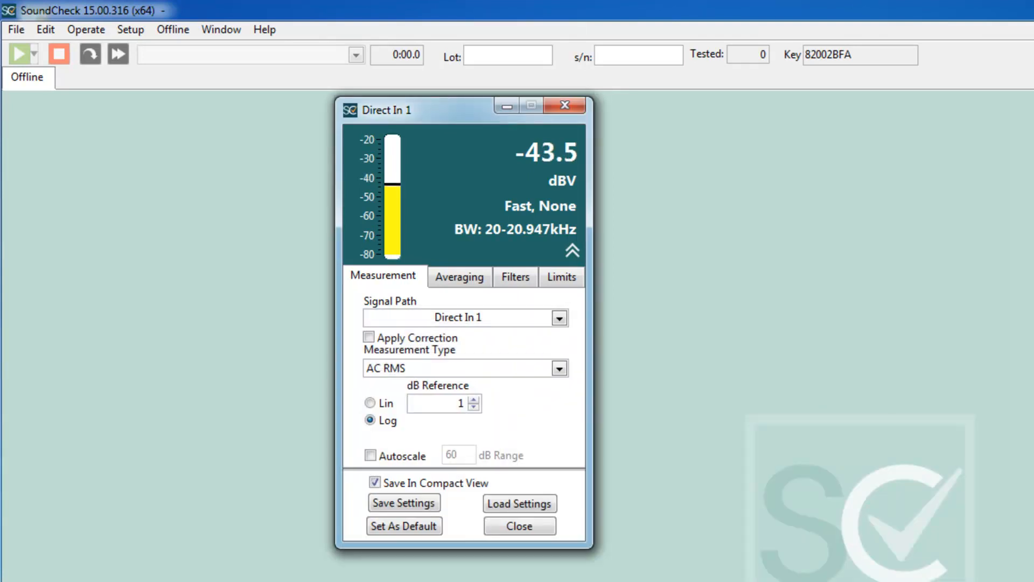
click(566, 110)
click(94, 34)
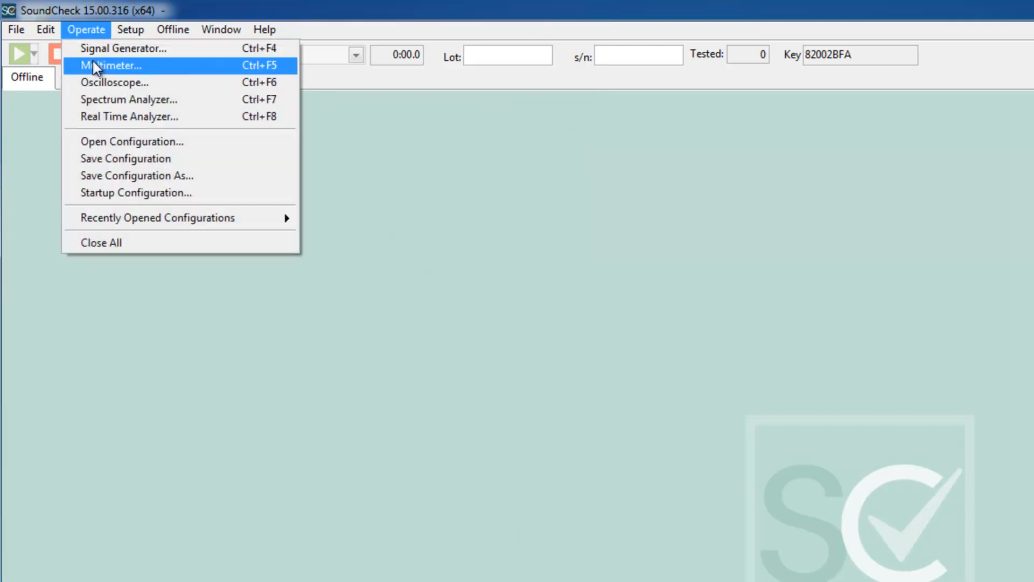
click(92, 61)
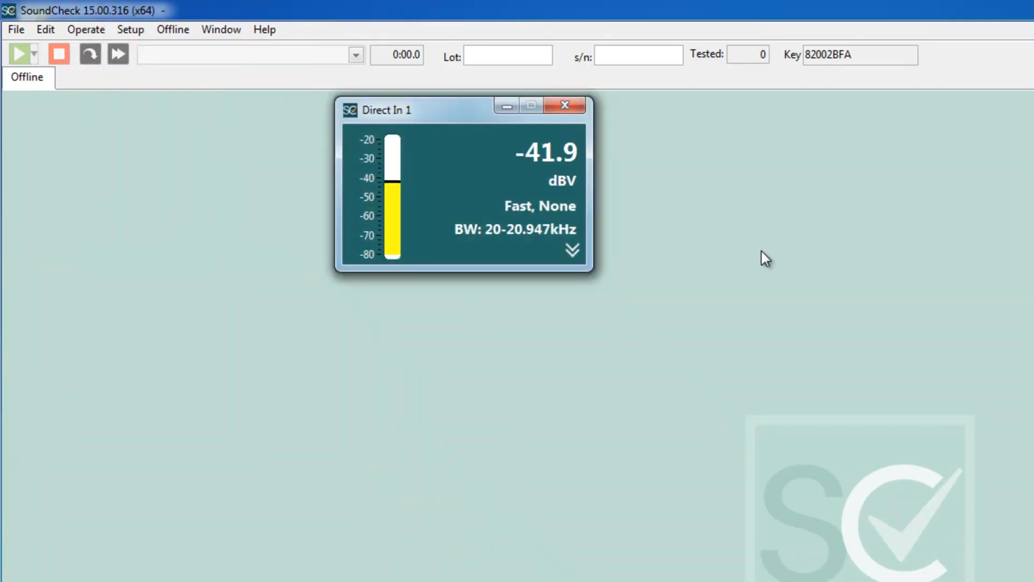
click(572, 251)
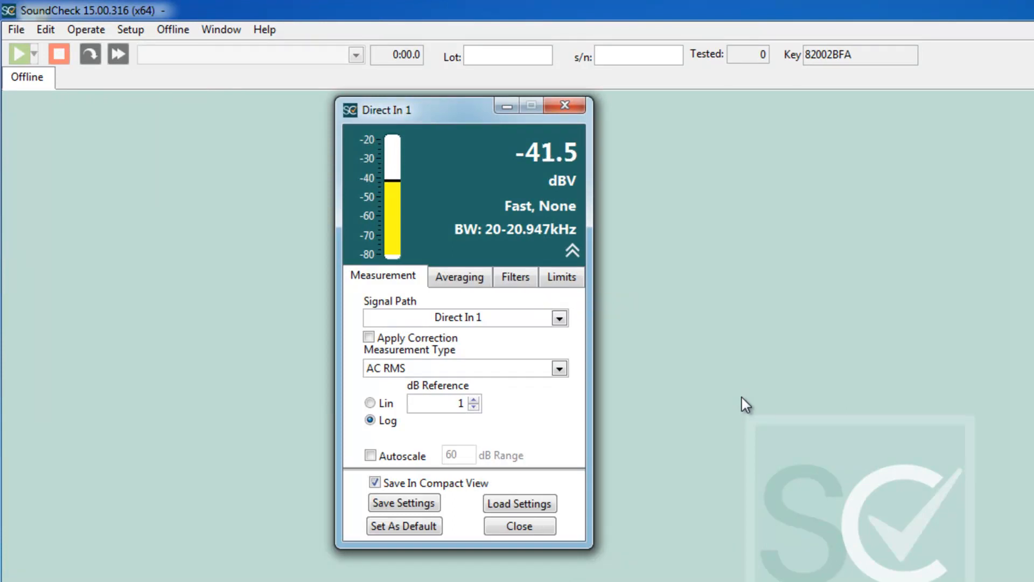
Switch the measurement type to DC and back to AC RMS, and the scale to Lin and back to Log
click(560, 369)
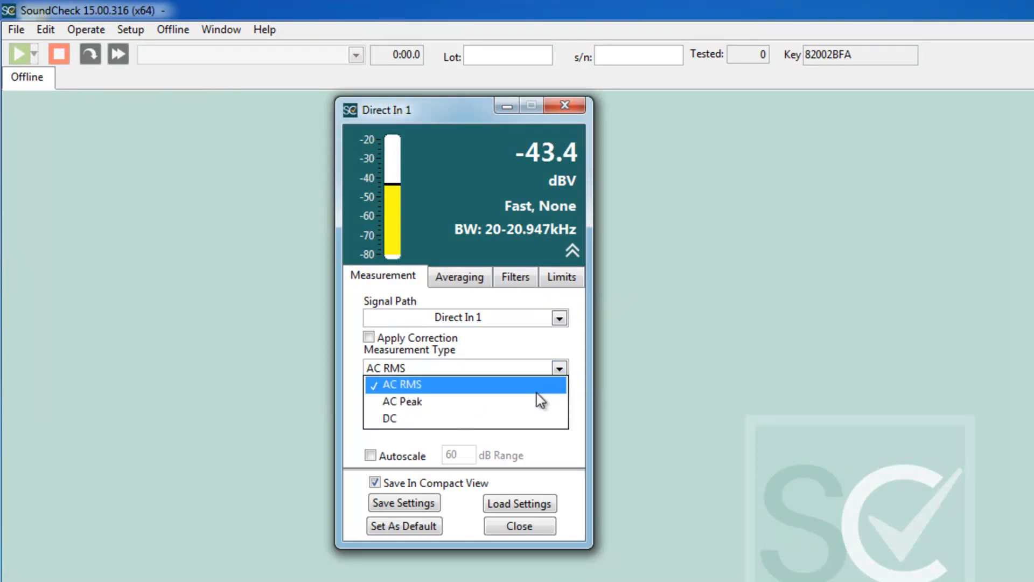
click(535, 419)
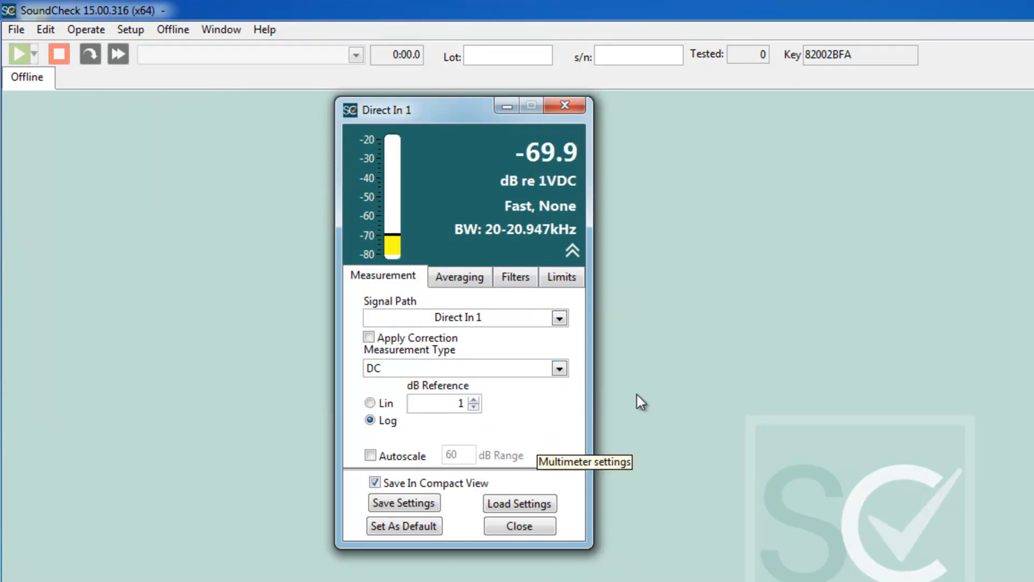
click(566, 368)
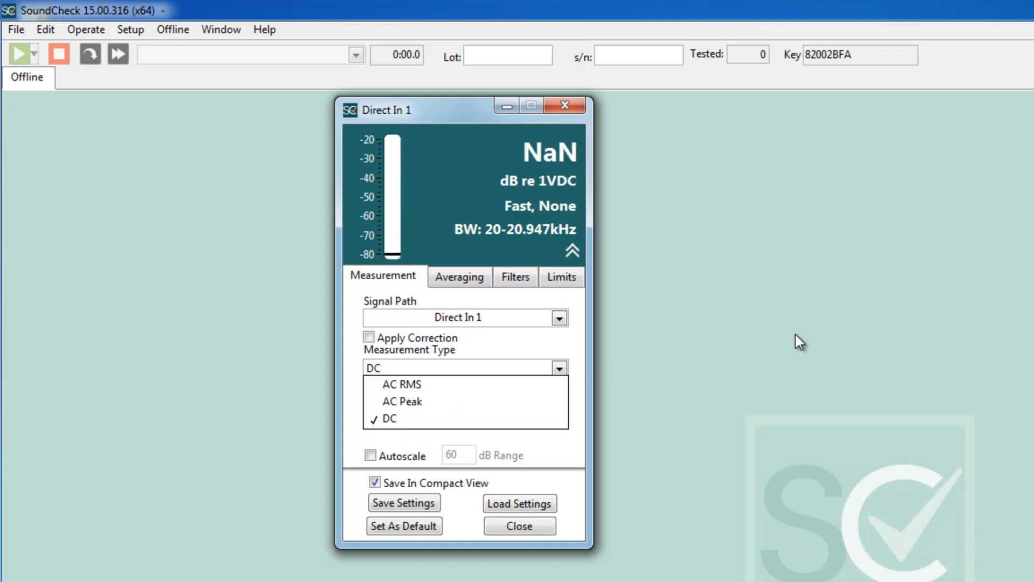
click(536, 390)
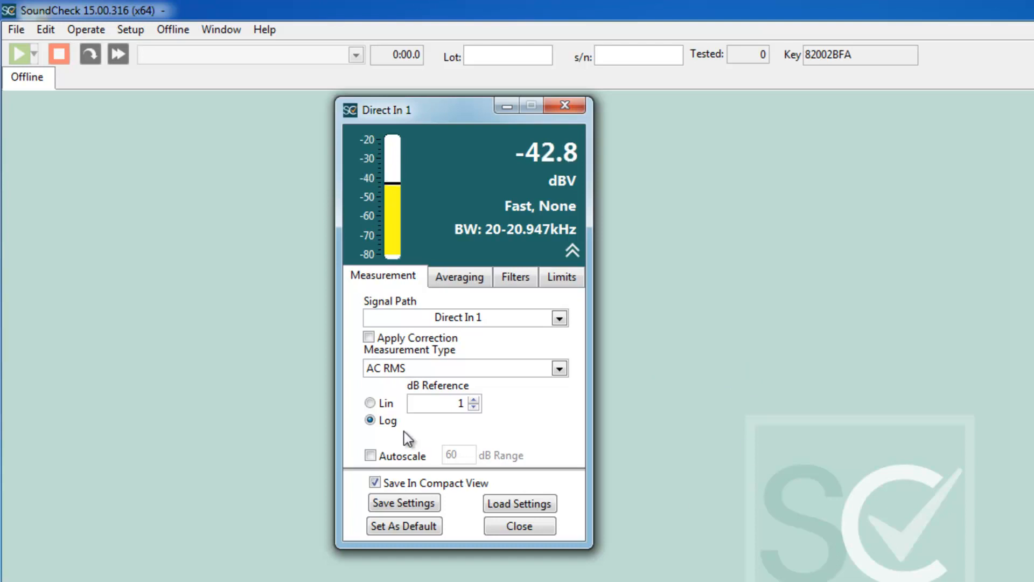
click(368, 402)
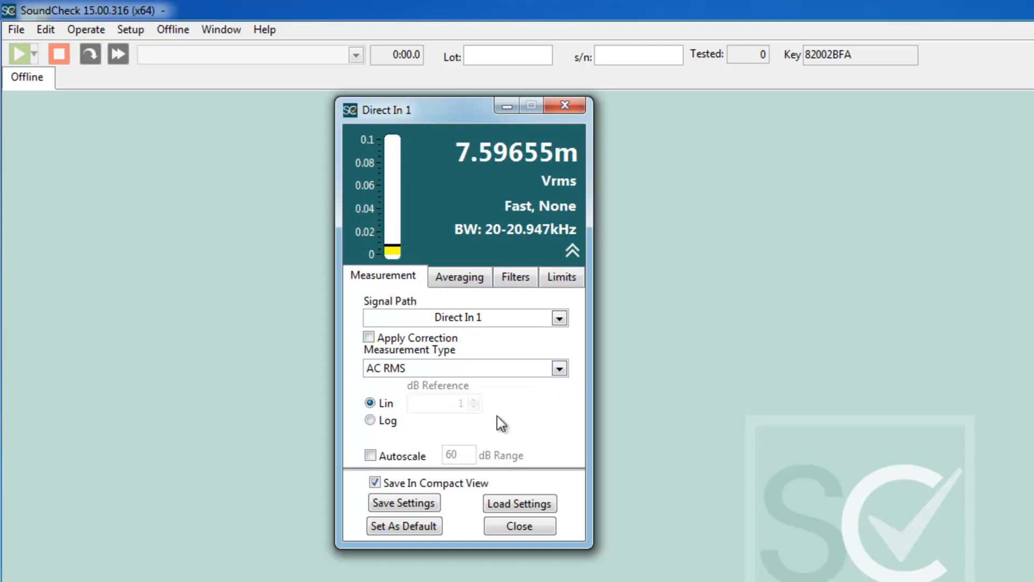
click(370, 420)
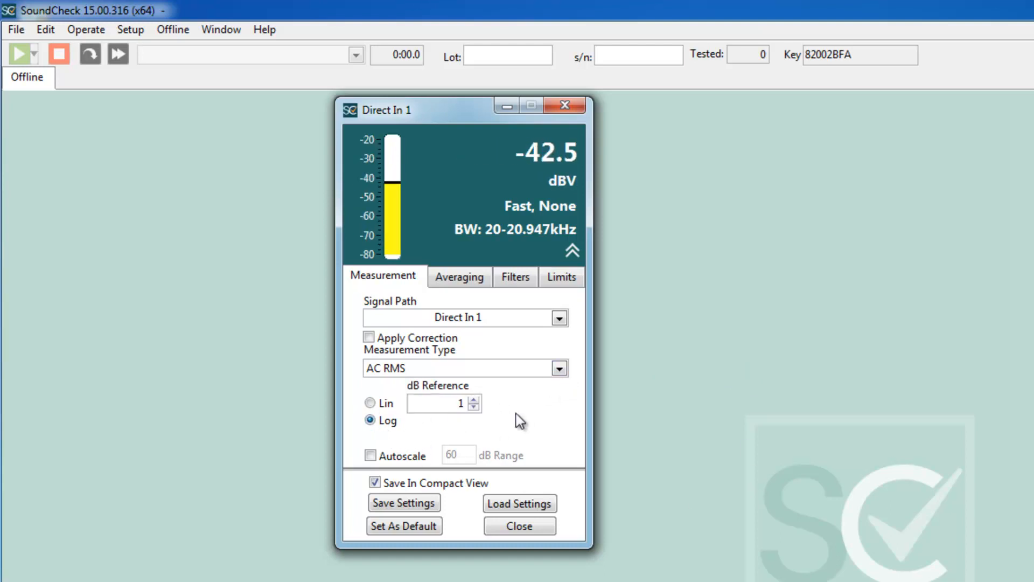
Set the meter's dB reference to .775
click(429, 403)
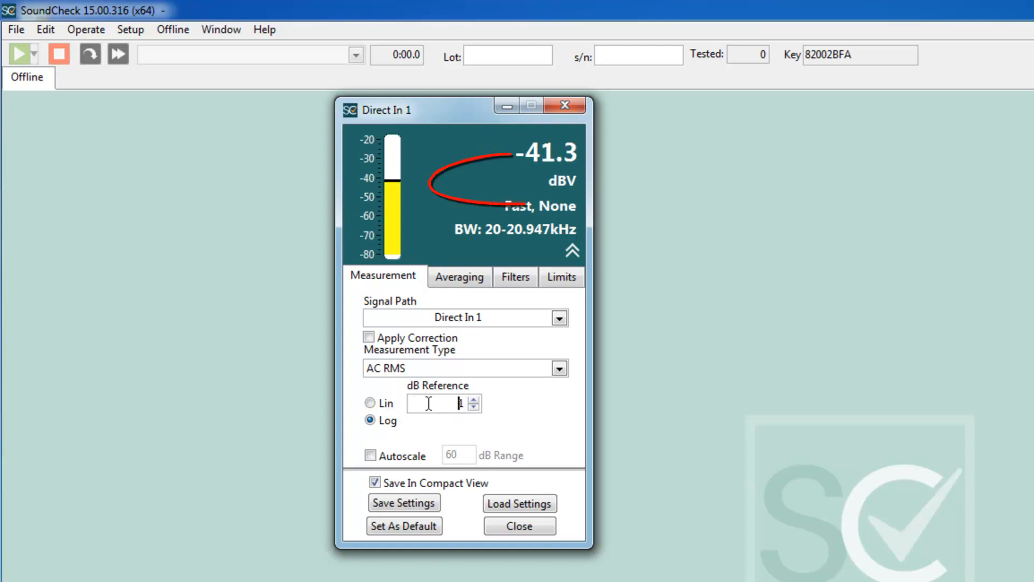
key(Delete)
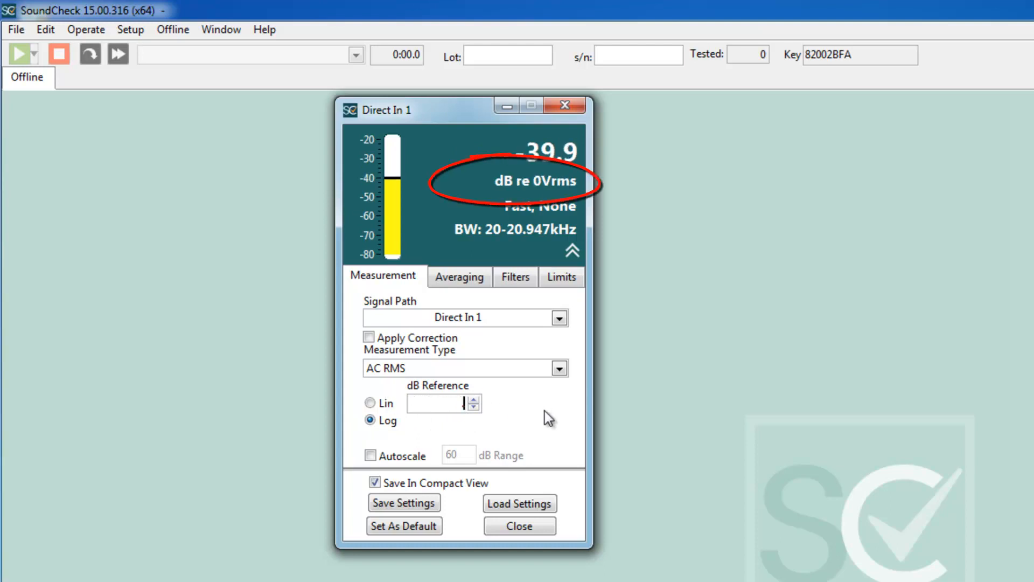
text(.775)
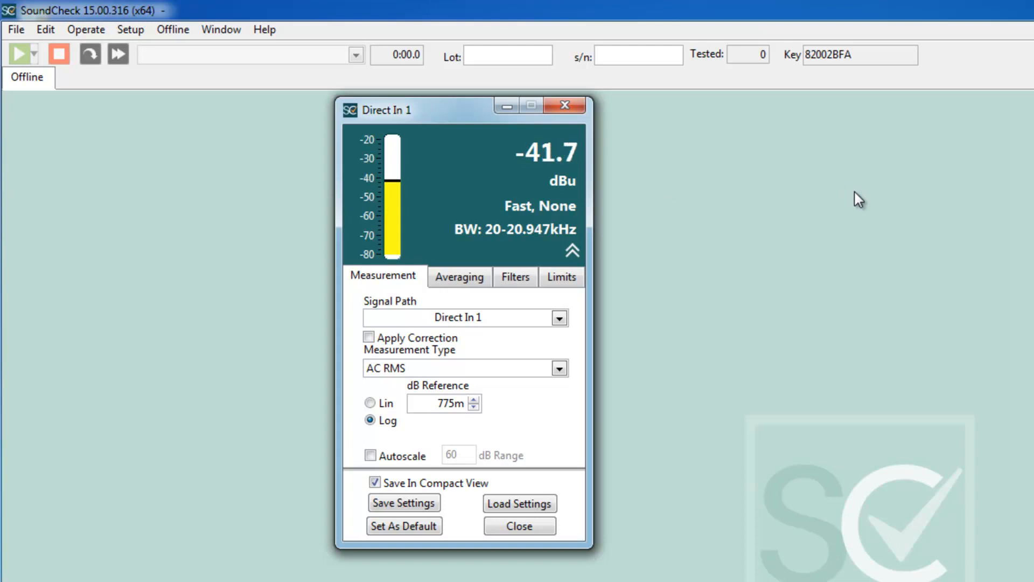
Enable autoscaling of the meter with a 20 dB range
click(370, 455)
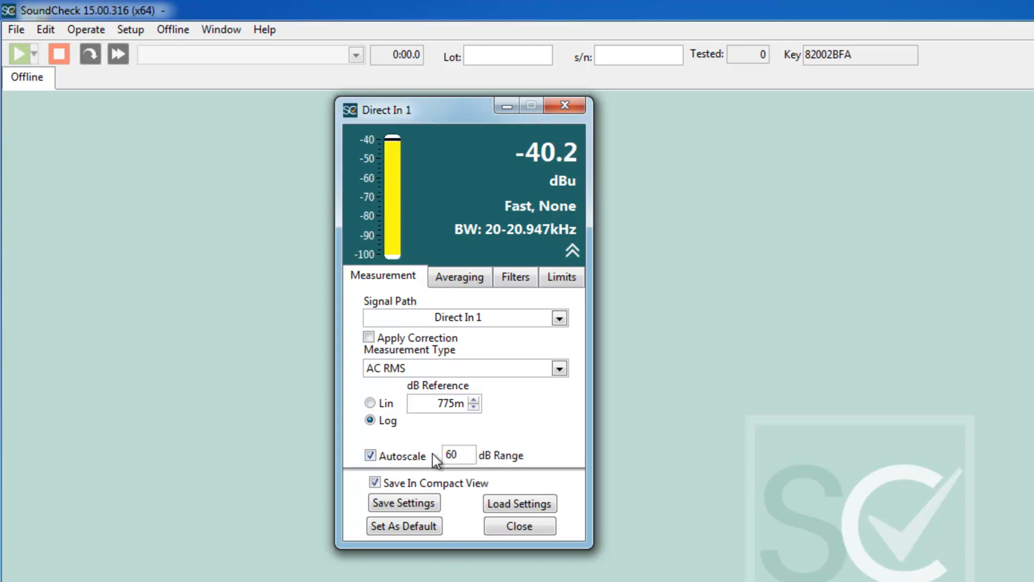
key(Tab)
text(20)
click(402, 503)
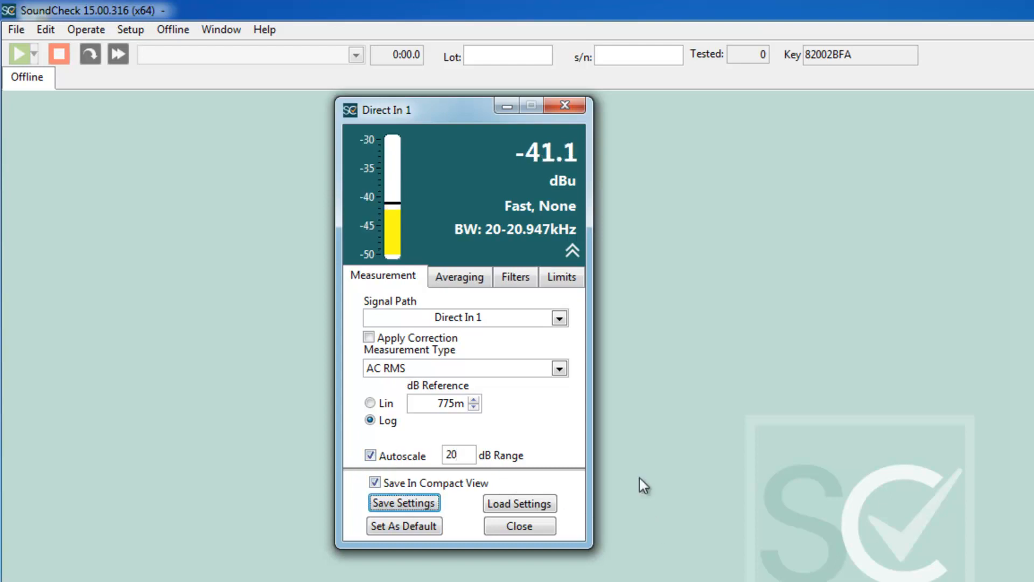
Turn off the highpass and lowpass filters of the Direct In 1 meter
click(528, 275)
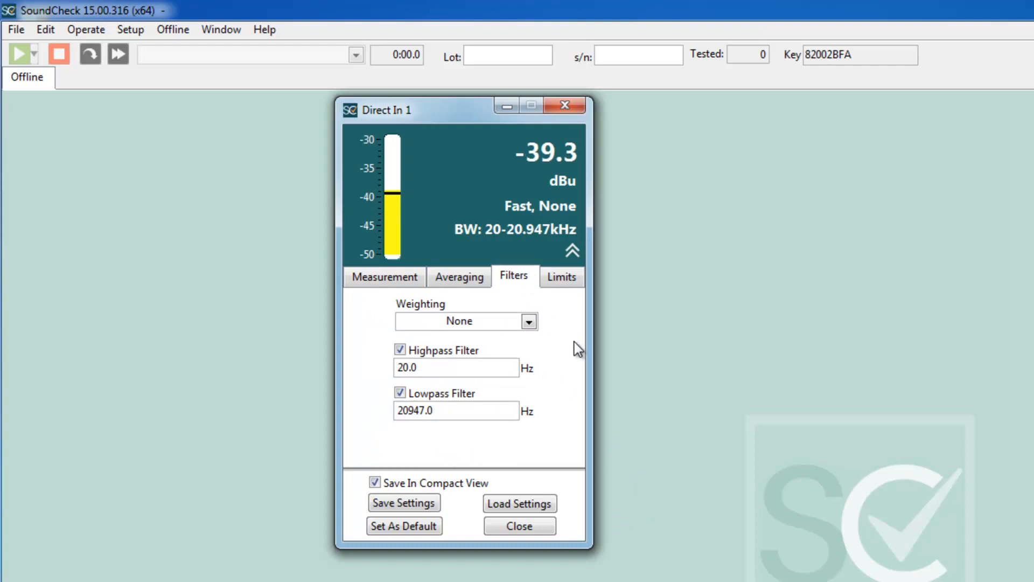
click(400, 349)
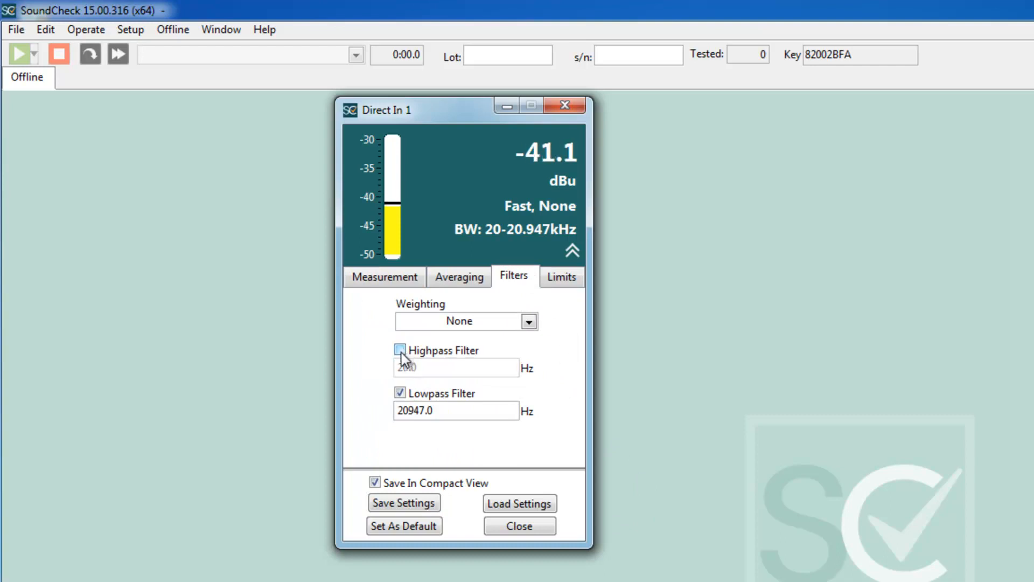
click(400, 393)
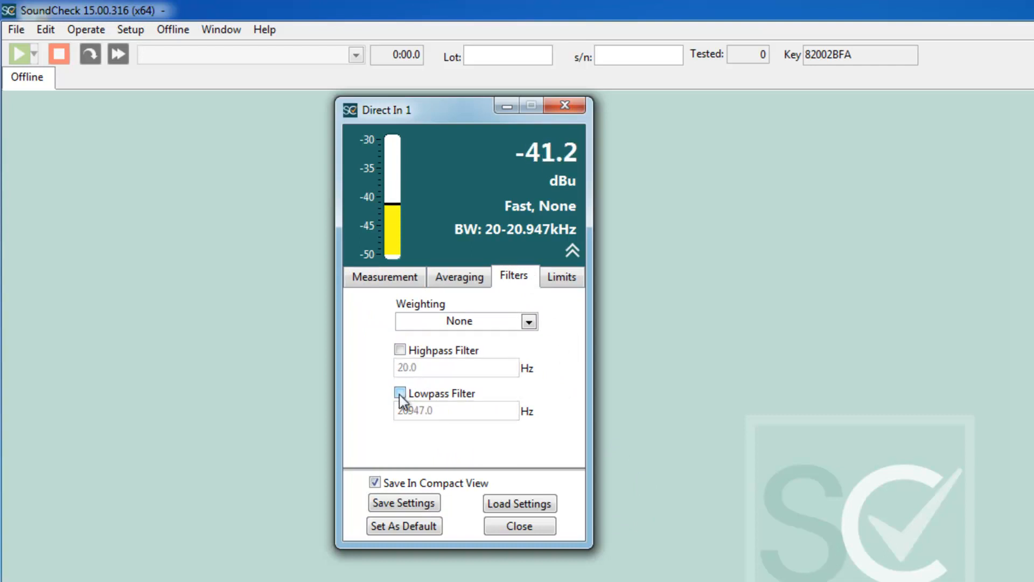
click(399, 394)
click(400, 393)
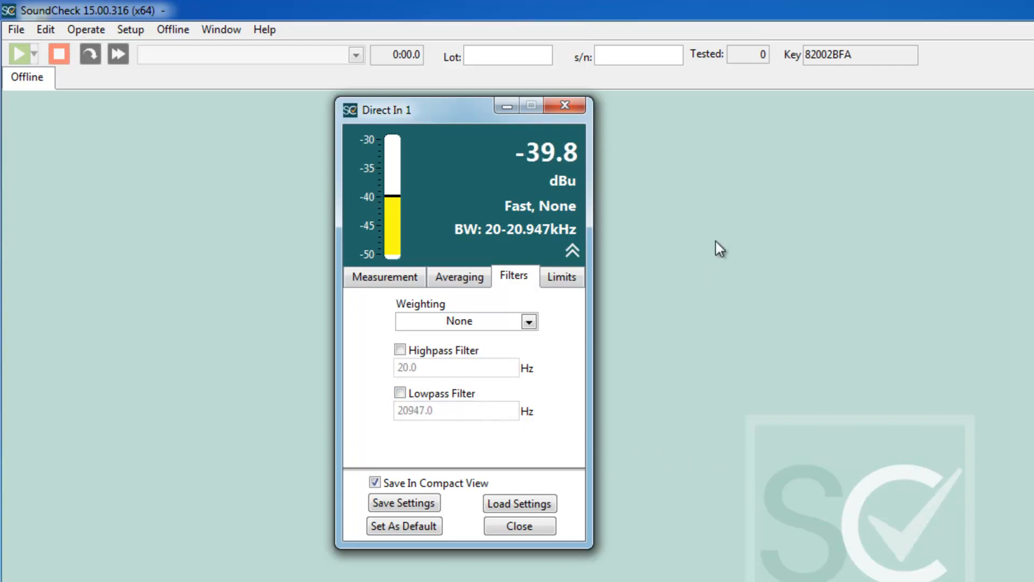
Set the meter's dB display resolution to 2 digits of precision
right_click(574, 153)
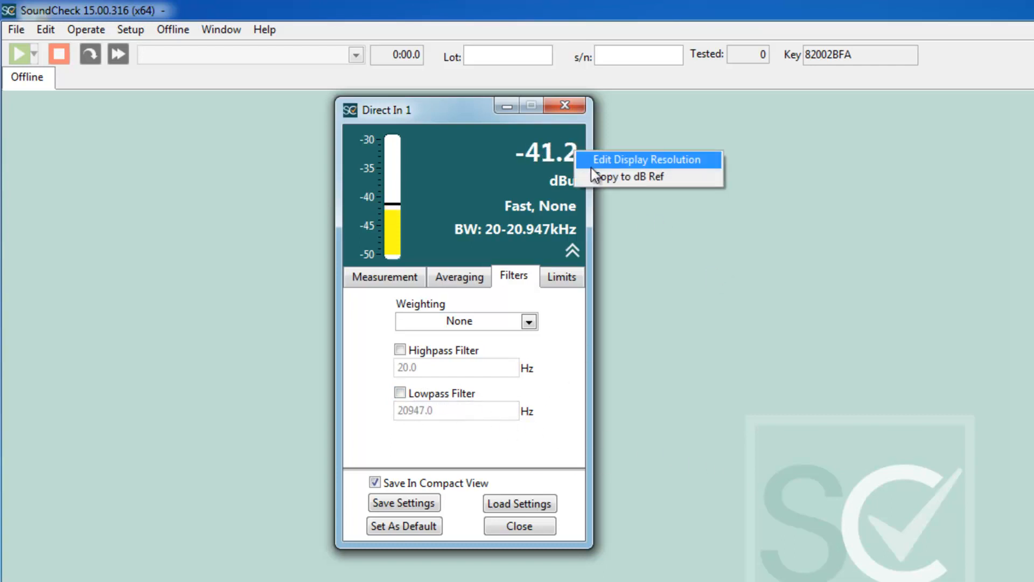
click(591, 165)
drag(547, 478, 522, 475)
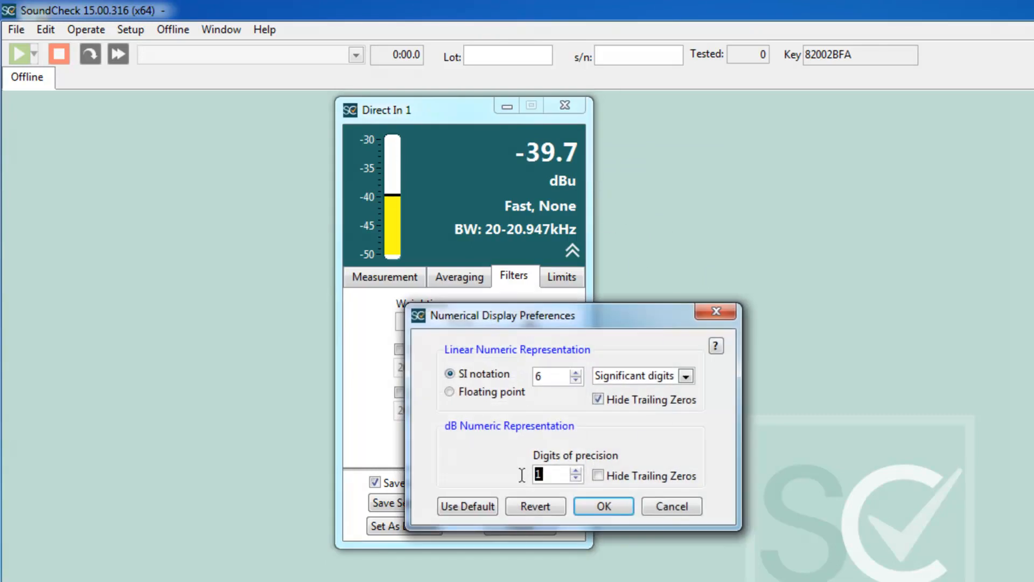
click(615, 509)
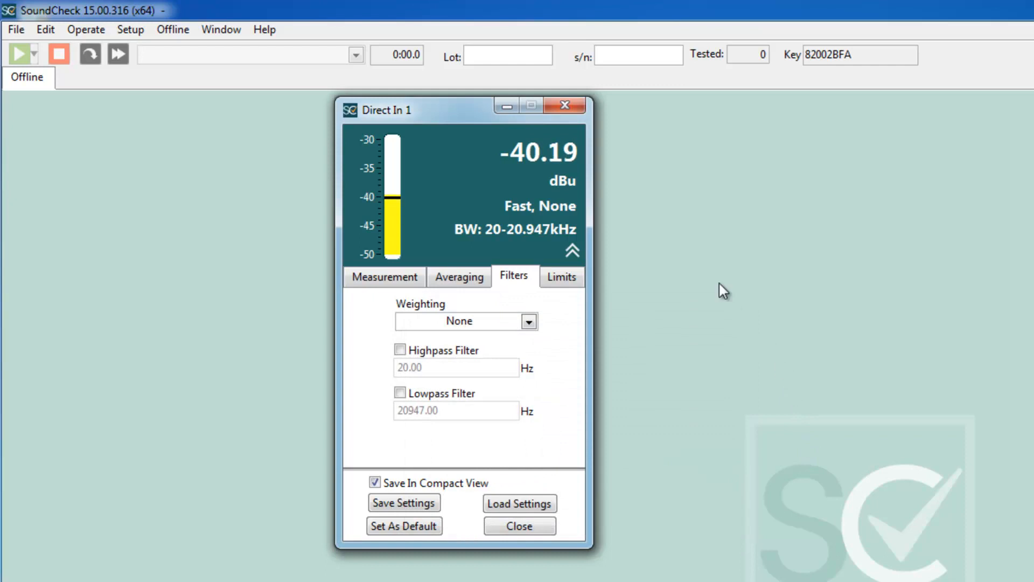
Copy the meter's current reading to the dB reference in the measurement settings
click(395, 282)
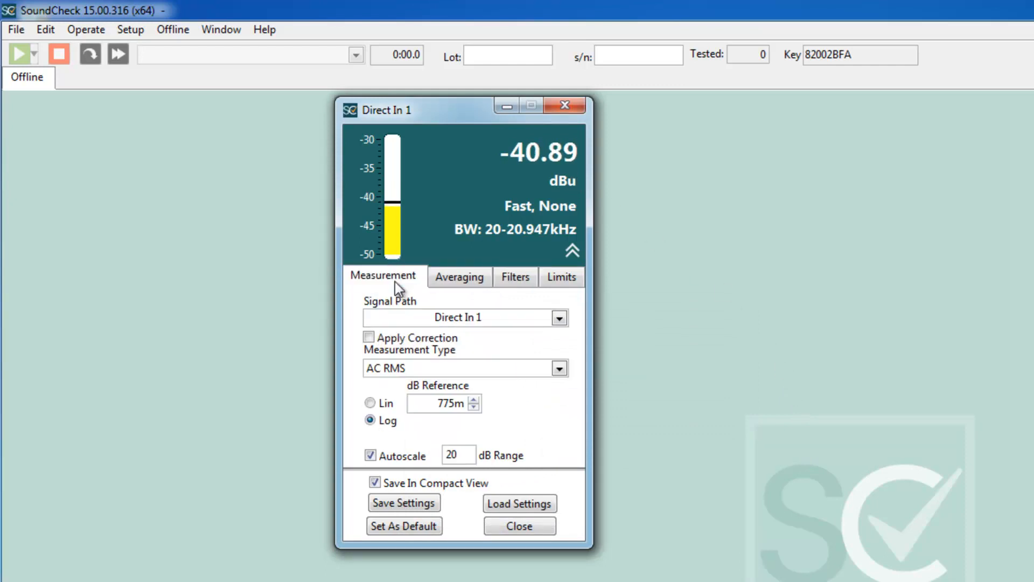
right_click(570, 156)
click(578, 176)
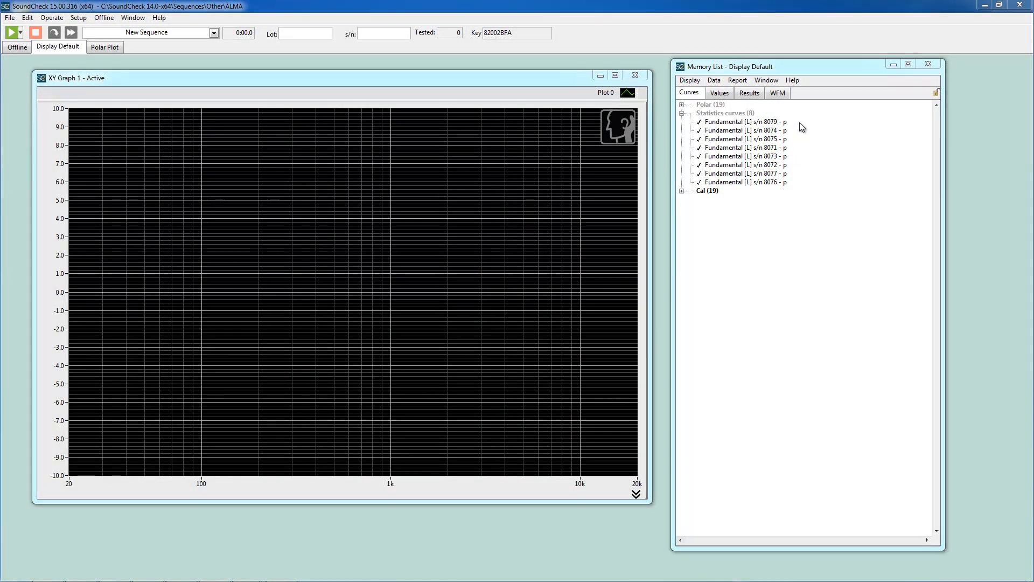
Plot the Fundamental [L] s/n 8079 curve in XY Graph 1, and add the six statistics curves listed from s/n 8075 through s/n 8076
drag(777, 123, 551, 191)
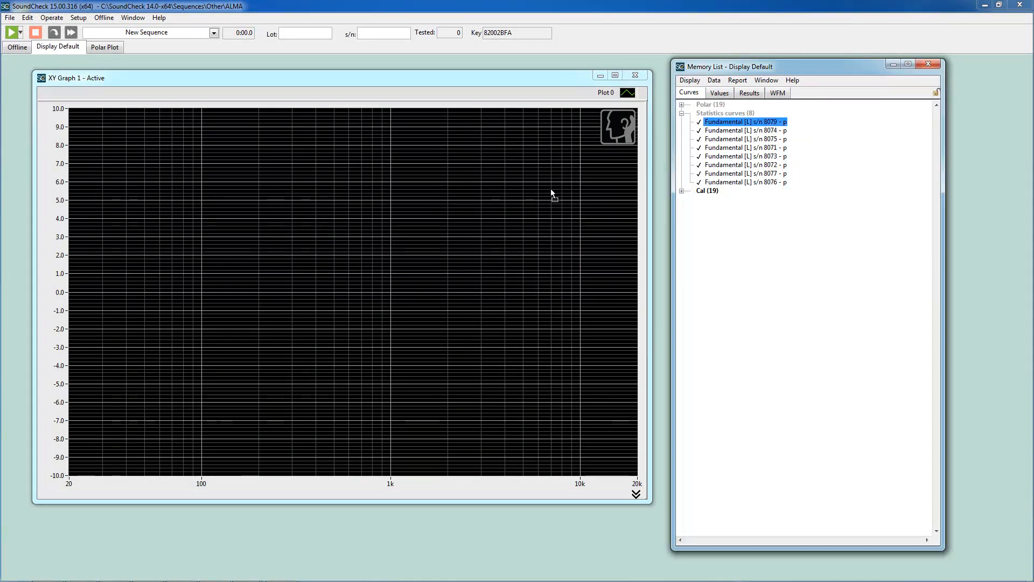
drag(627, 163, 628, 162)
click(737, 182)
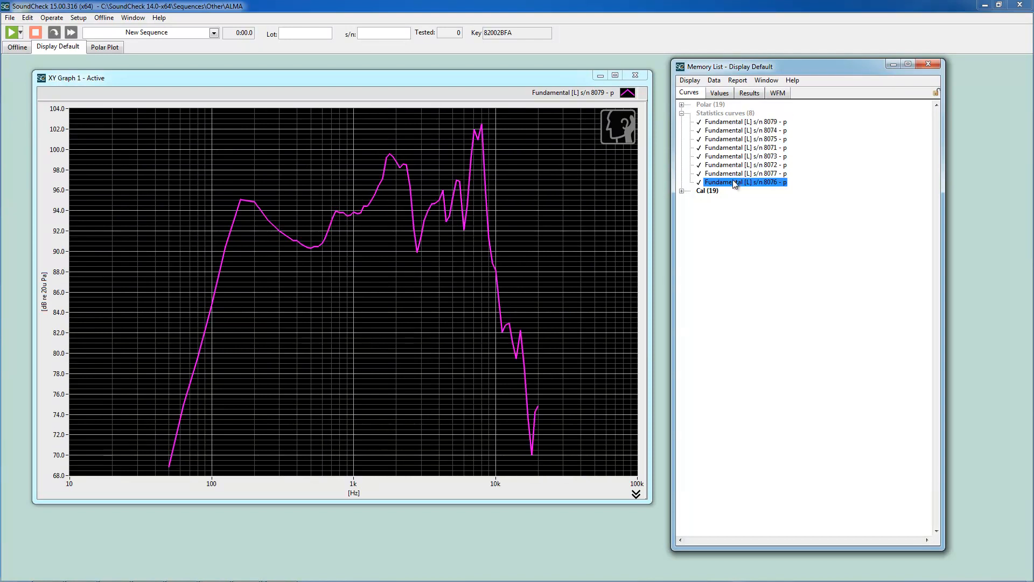
shift+click(723, 141)
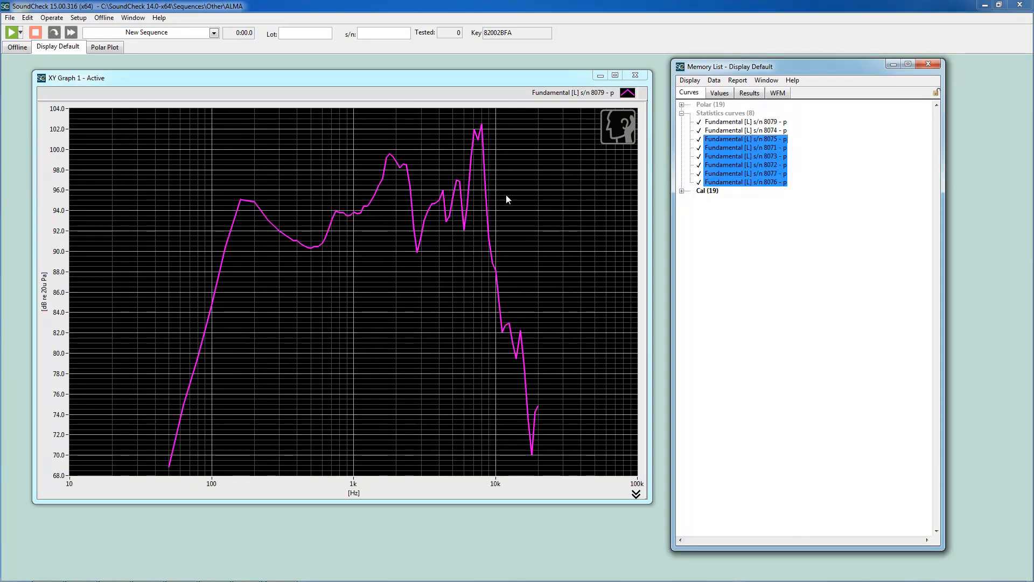
drag(698, 158, 438, 198)
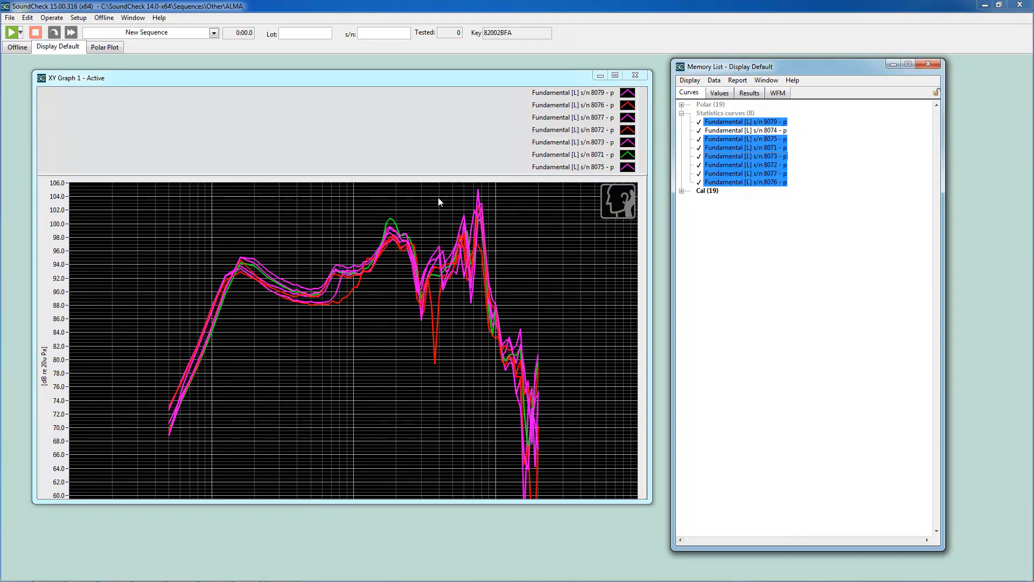
Turn off automatic legend sizing for XY Graph 1
right_click(466, 242)
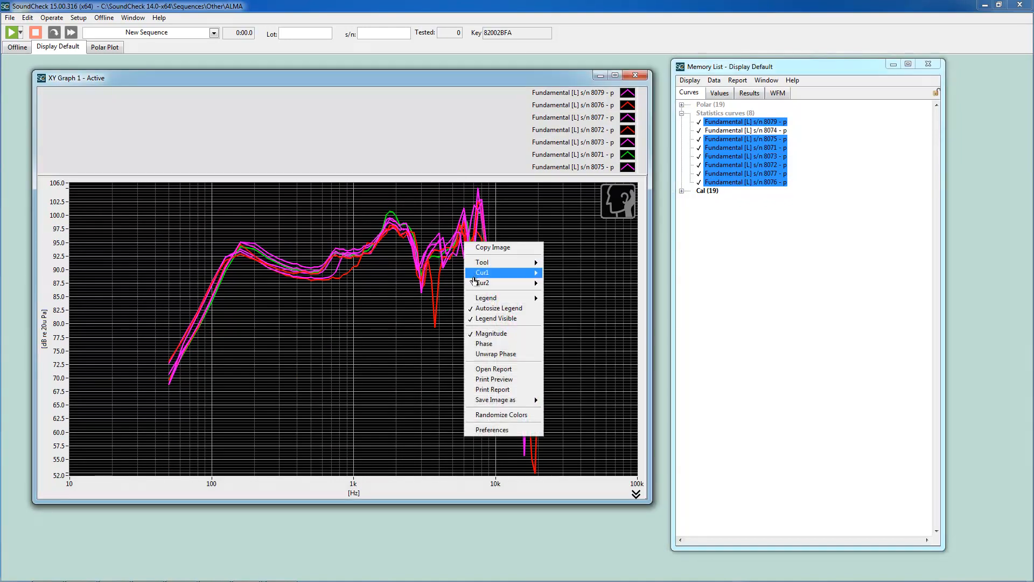
click(476, 310)
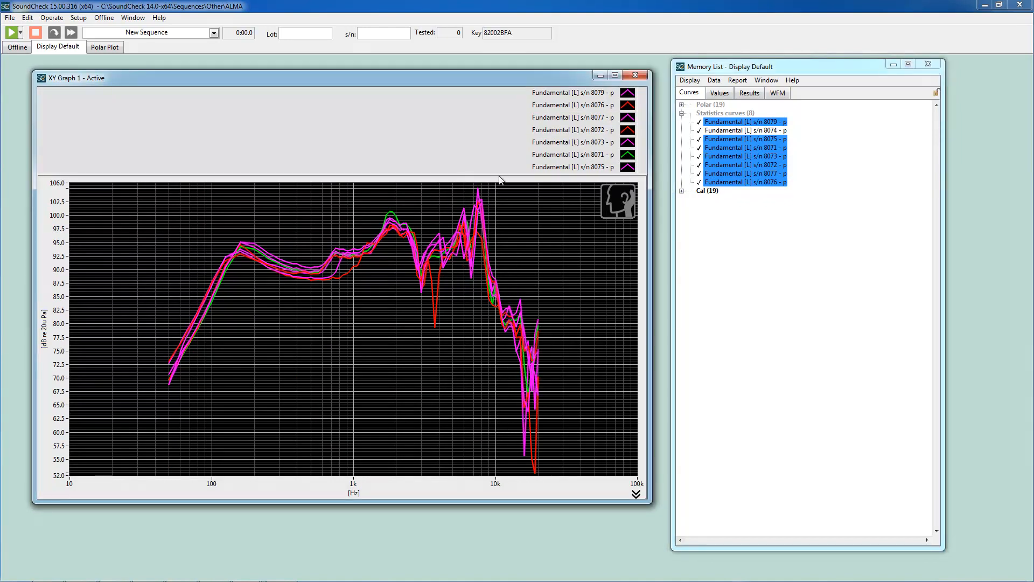
Shrink the XY Graph 1 legend area to three visible curve entries and scroll through the legend back to its start
drag(499, 174, 501, 128)
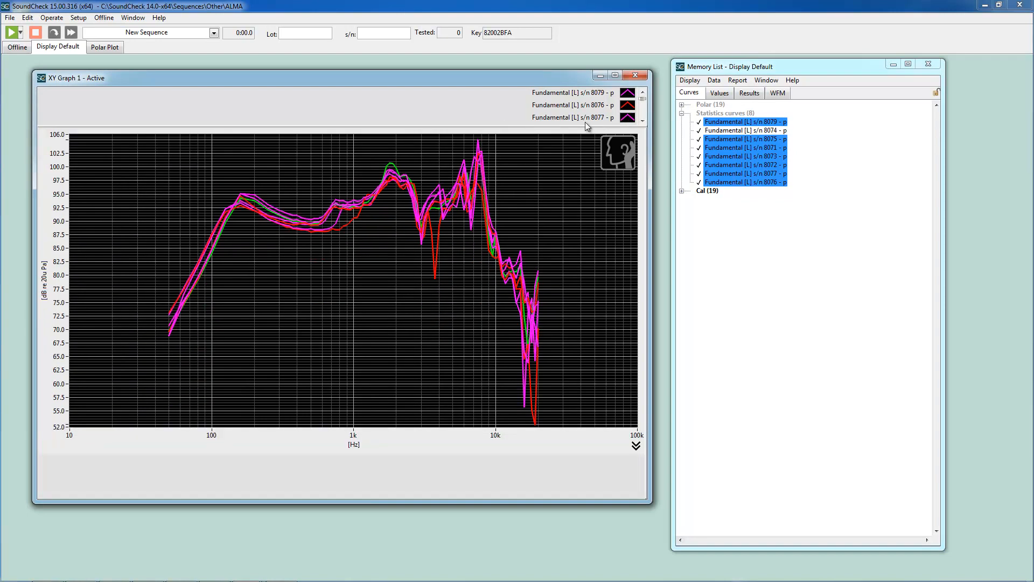
drag(643, 122, 644, 95)
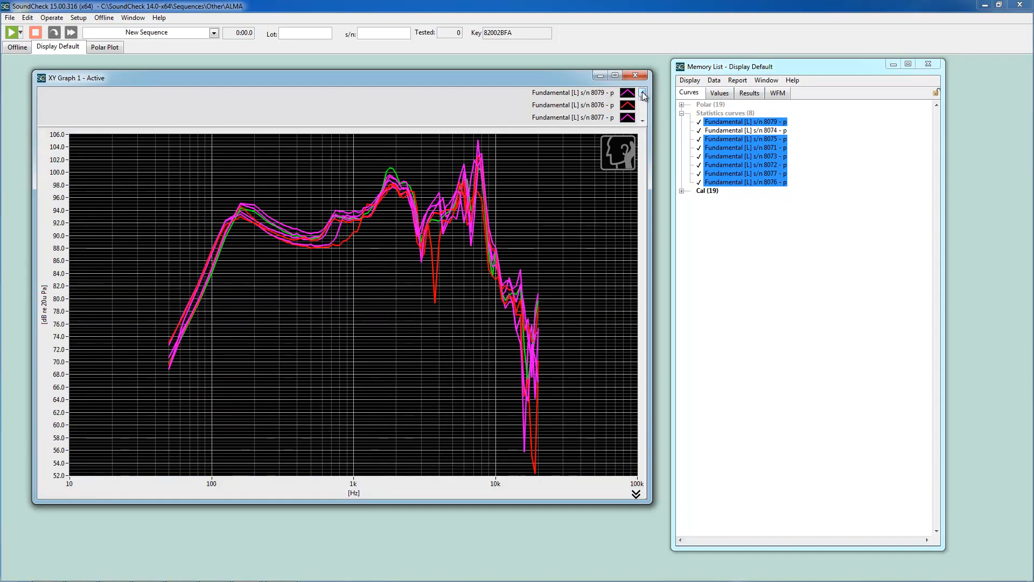
Hide the XY Graph 1 legend and show it again
right_click(379, 274)
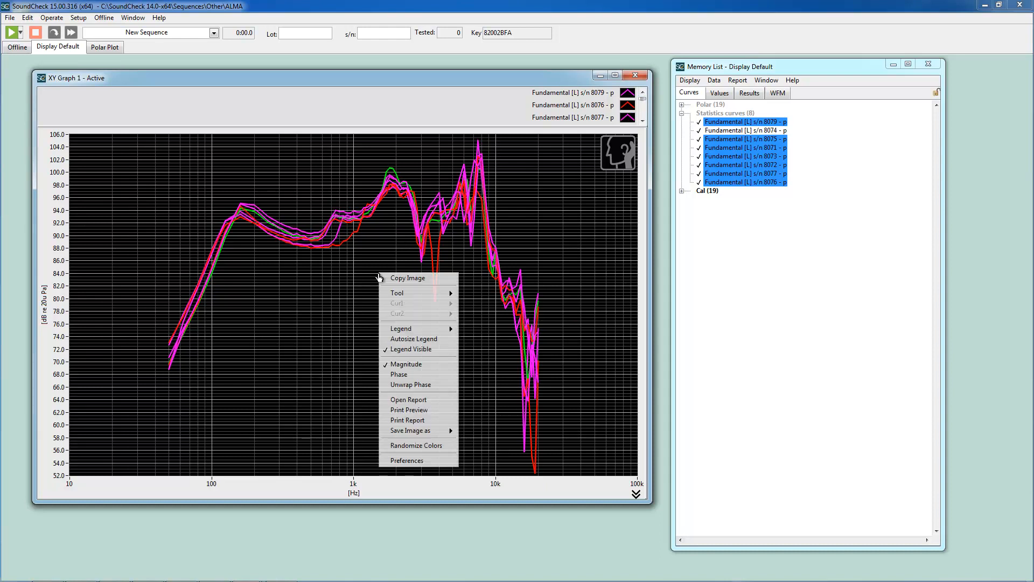
click(418, 351)
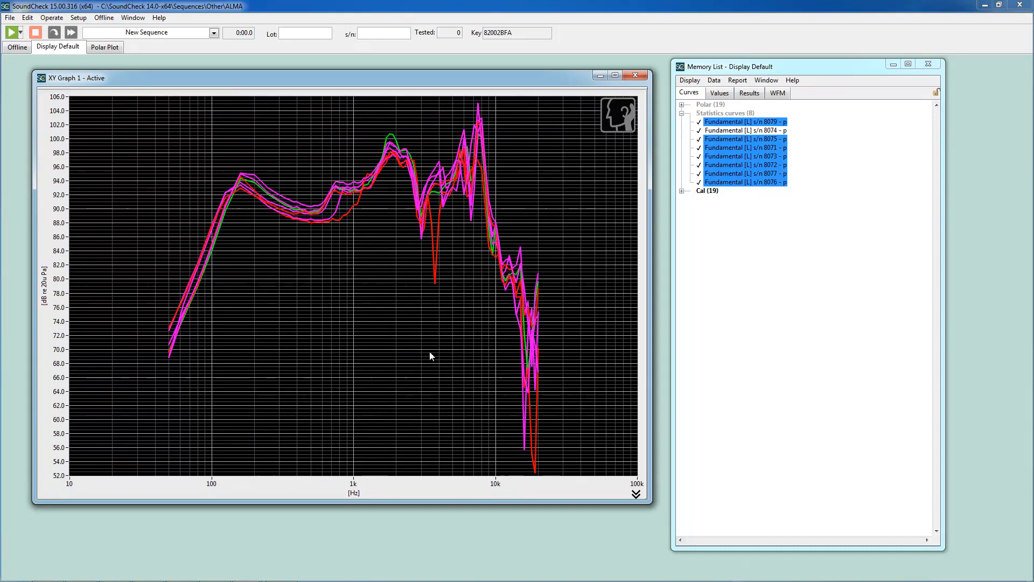
right_click(339, 331)
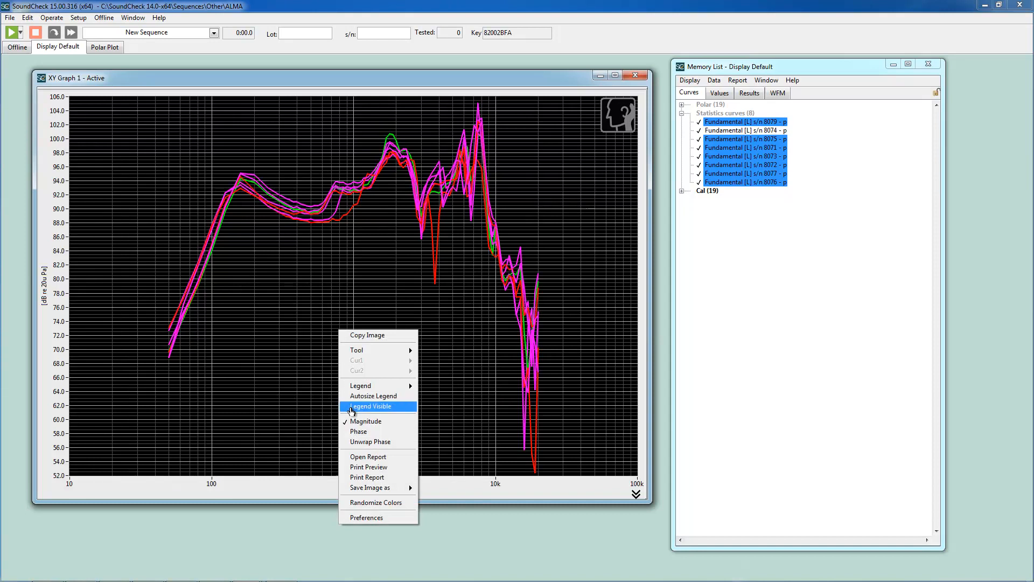
click(352, 411)
Place the XY Graph 1 legend to the right of the plot and narrow it until the curve names are truncated
right_click(351, 387)
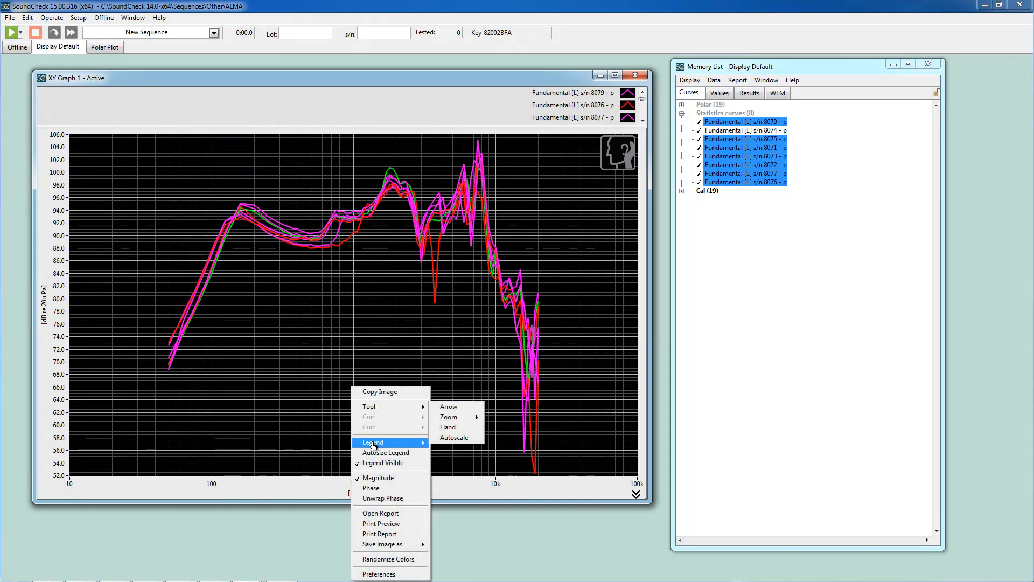
mouse_move(373, 445)
click(450, 453)
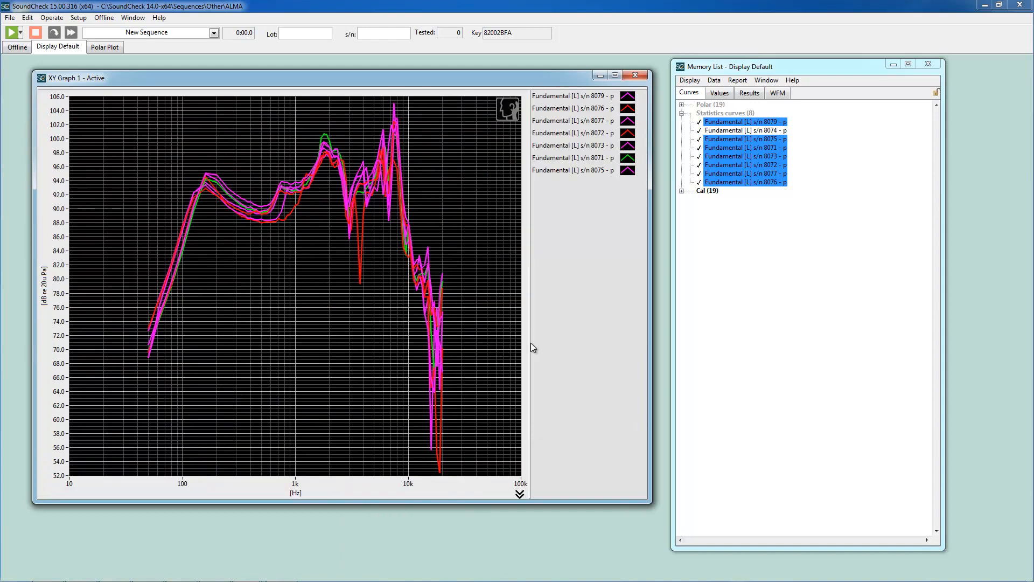
drag(529, 343, 588, 343)
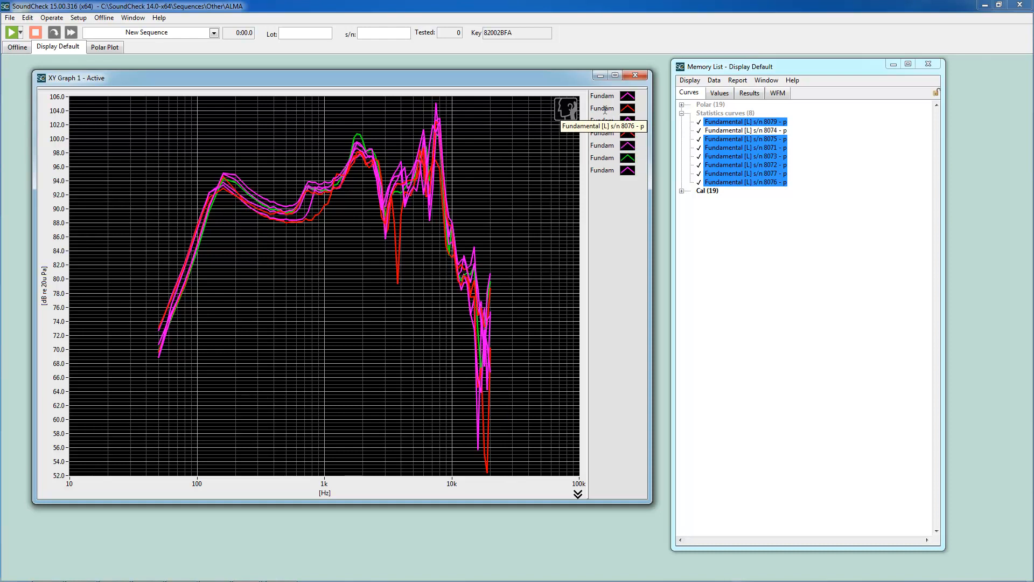
Review the autosize, visibility and position options for the legend in XY Graph 1's preferences, leaving without changes
right_click(332, 254)
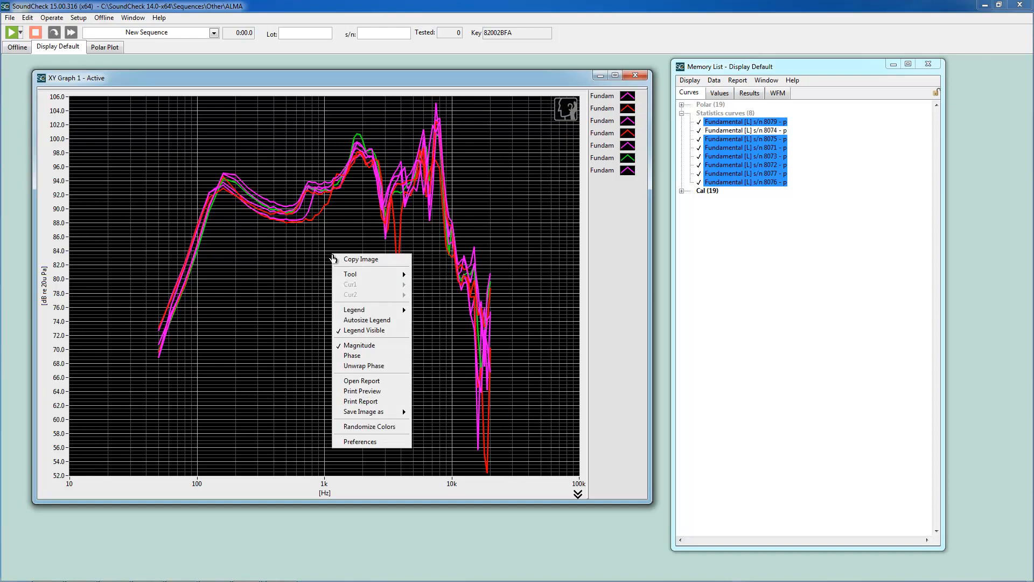
click(362, 442)
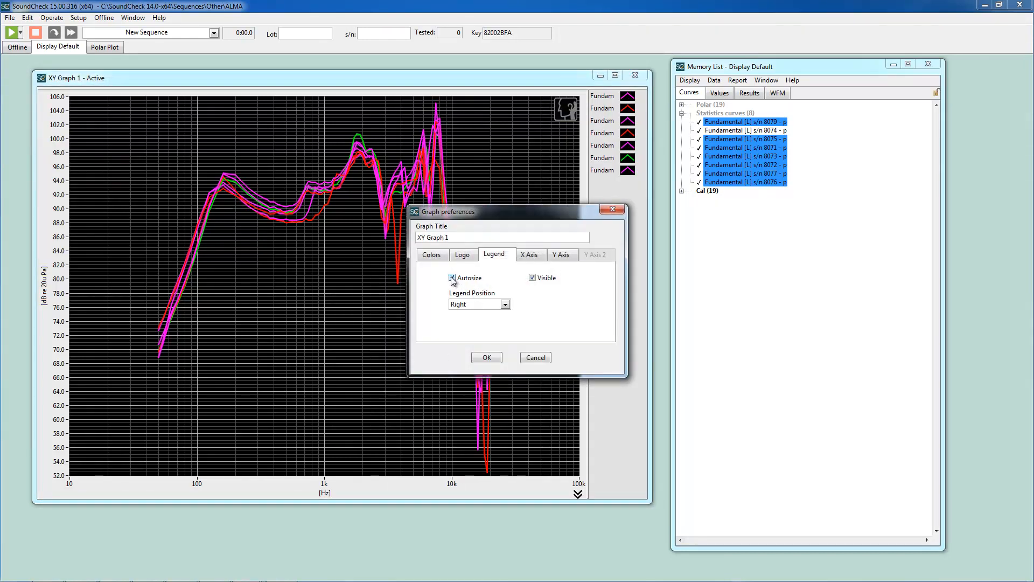
click(505, 305)
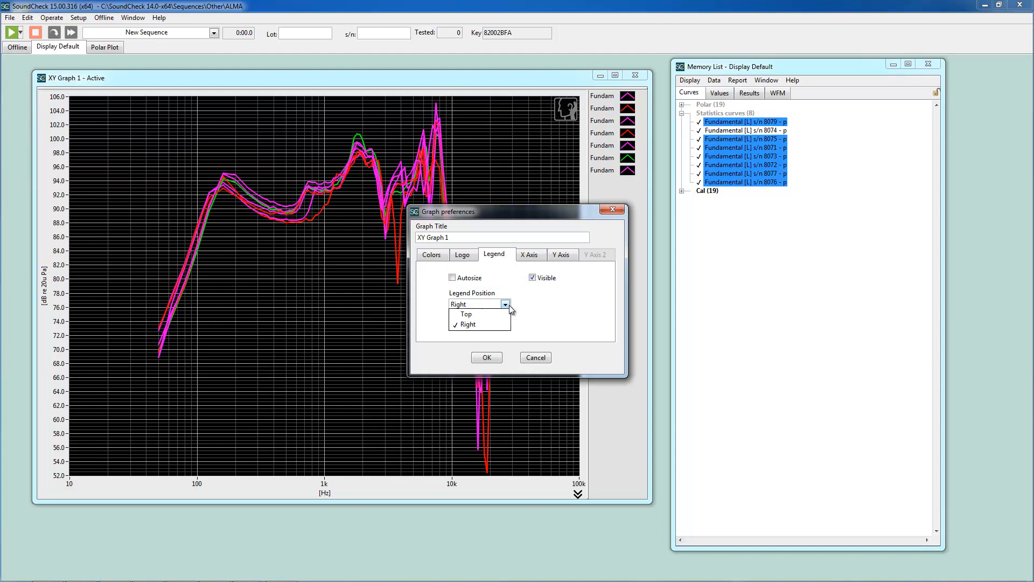
click(533, 323)
click(545, 358)
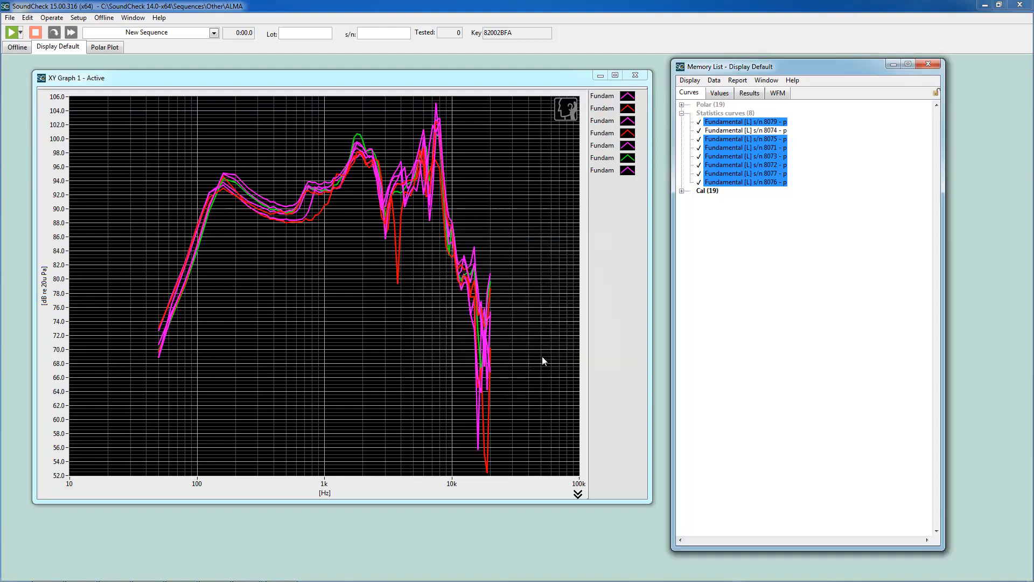
Add six discrete cursors, from 16k through 512k, to the polar plot and apply them
click(117, 51)
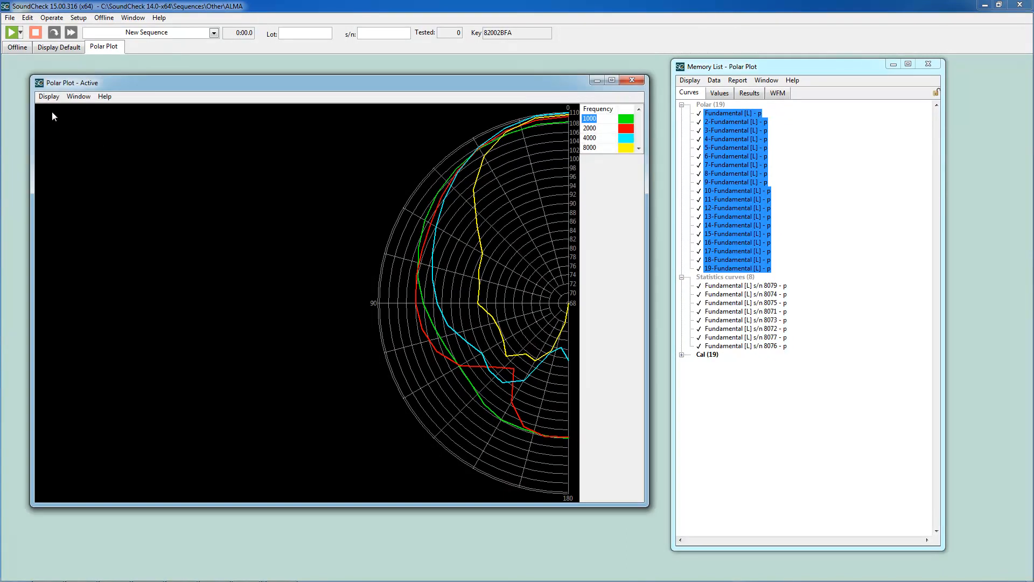
click(51, 98)
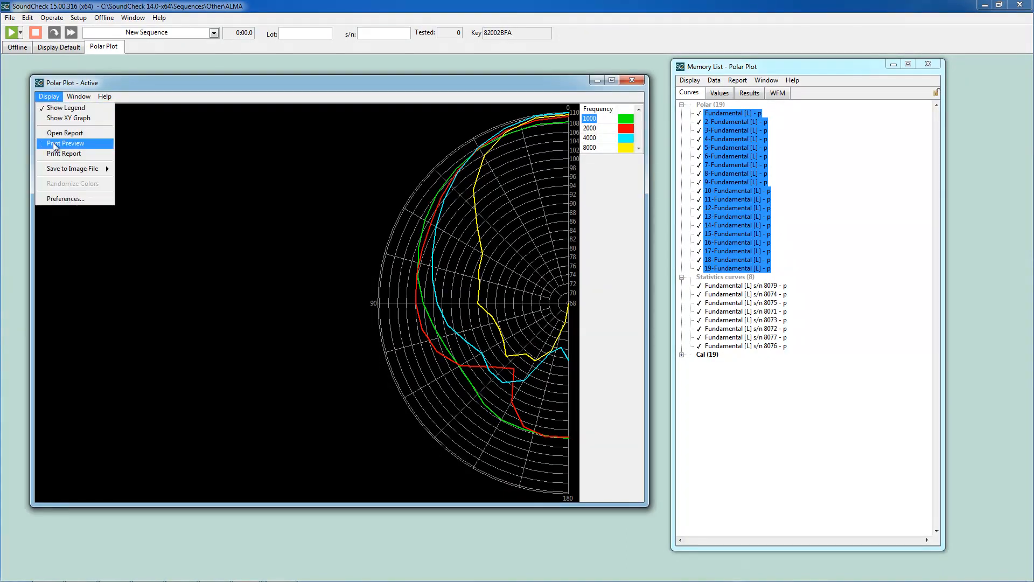
click(63, 198)
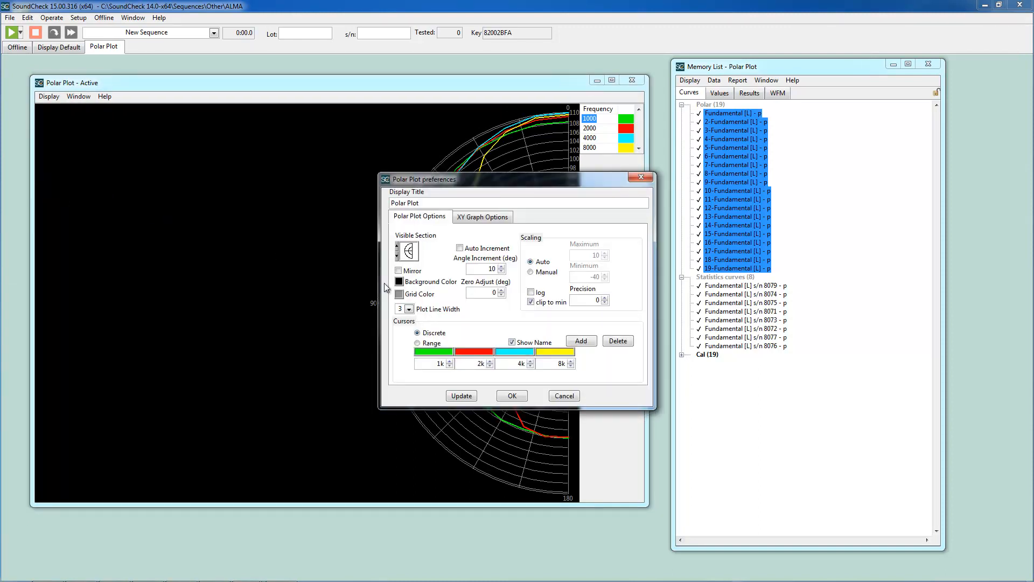
click(580, 344)
click(579, 344)
click(580, 345)
click(579, 344)
click(580, 345)
click(580, 344)
click(469, 396)
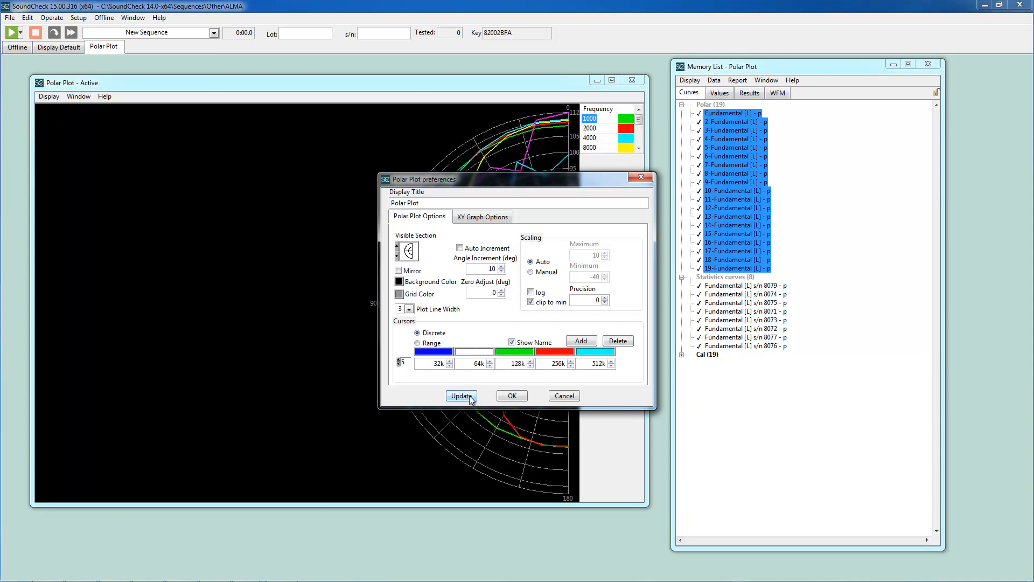
click(512, 395)
Switch the polar plot's cursors from discrete frequencies to a range and apply the change
click(62, 96)
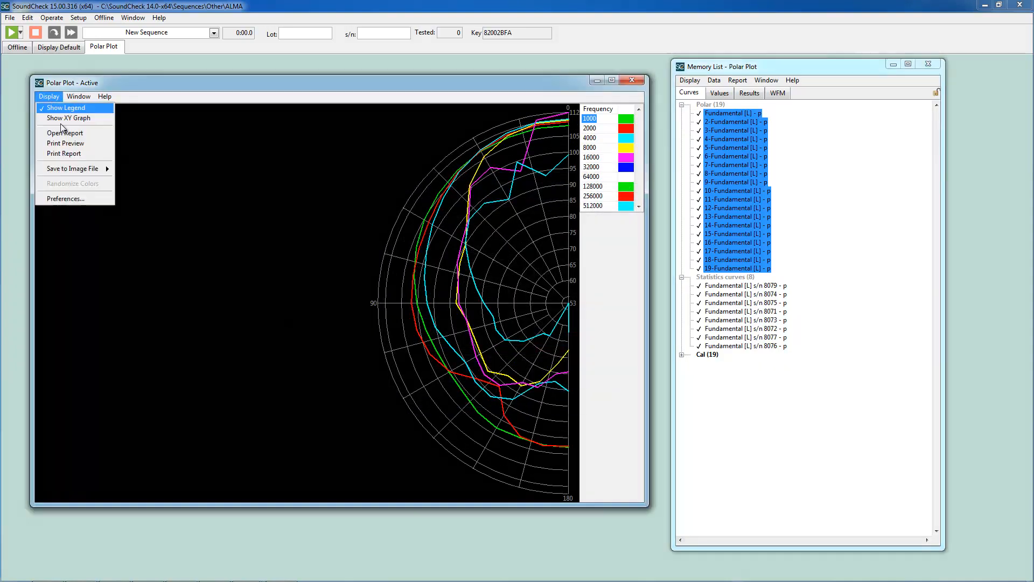
click(86, 199)
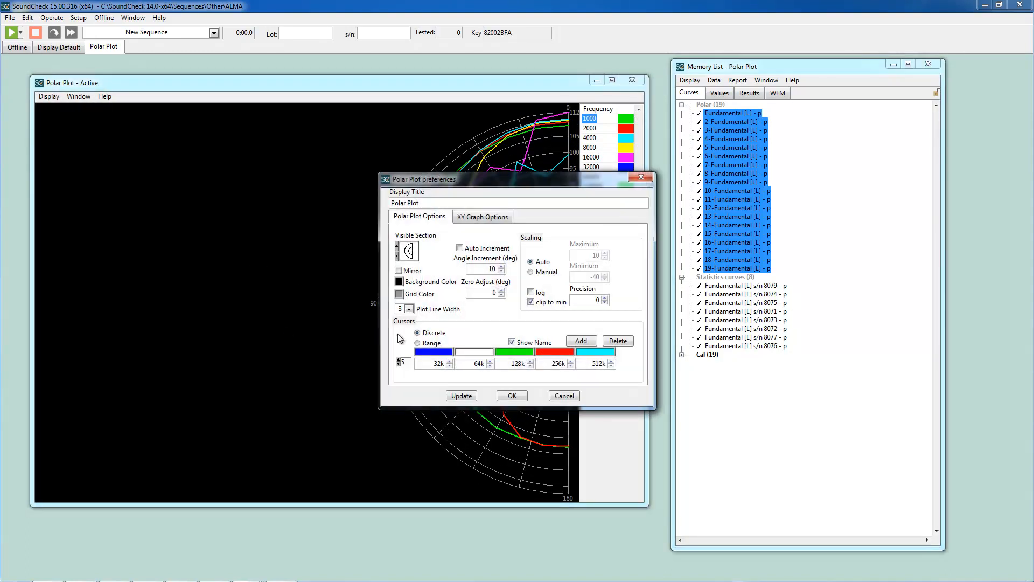
click(418, 343)
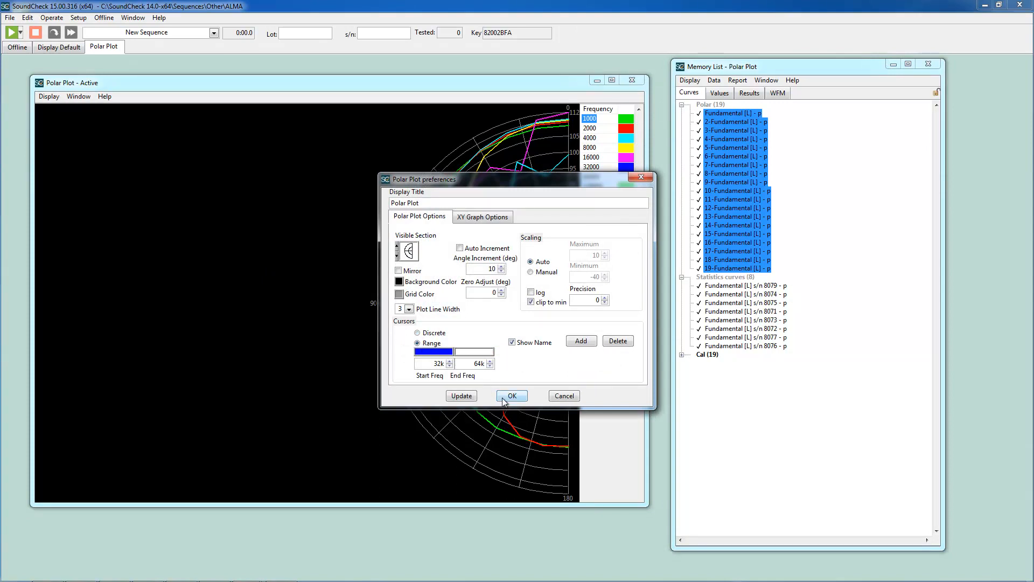
click(473, 398)
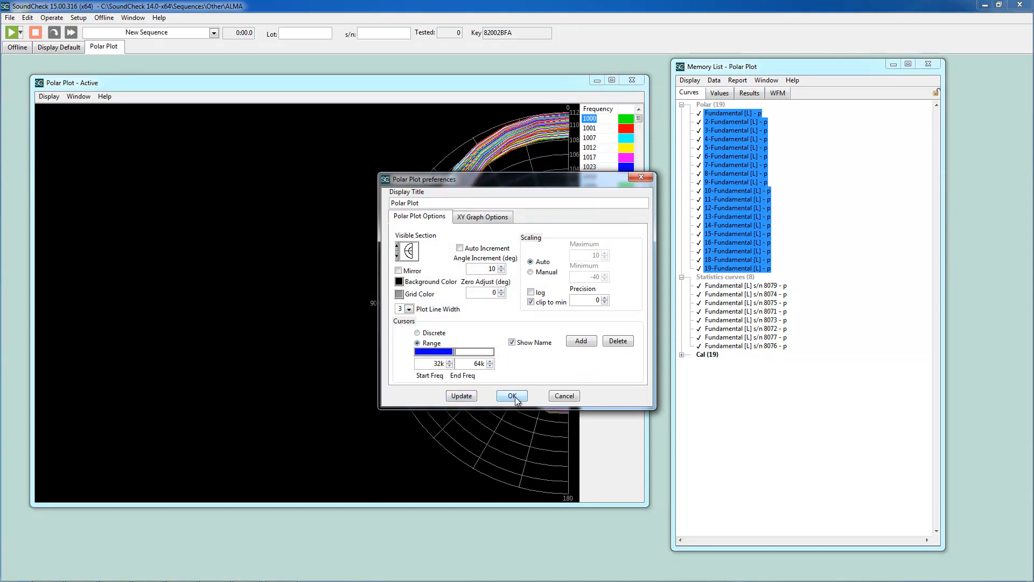
click(513, 396)
Reduce the Polar Plot window to about half its height and scroll through its frequency legend
drag(646, 506, 519, 297)
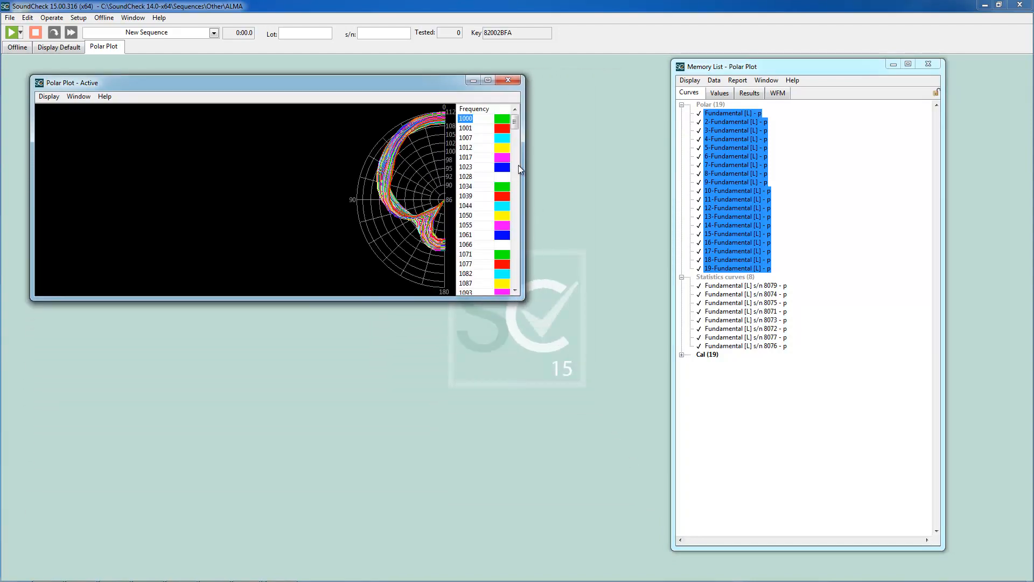
scroll(518, 165, down, 15)
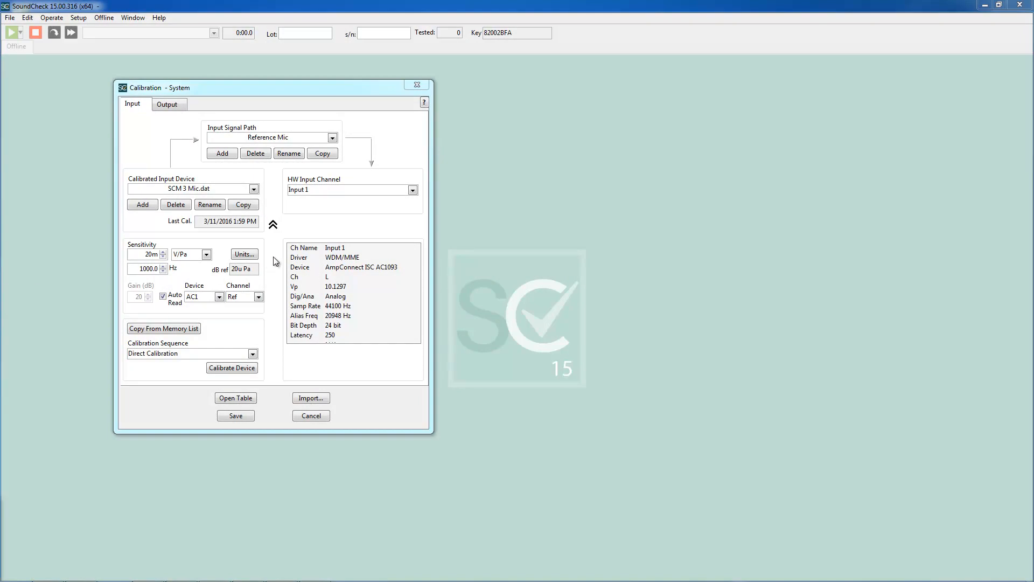
Examine the dB scale choices in the Reference Mic's units setup, leaving without changes
click(244, 253)
click(466, 290)
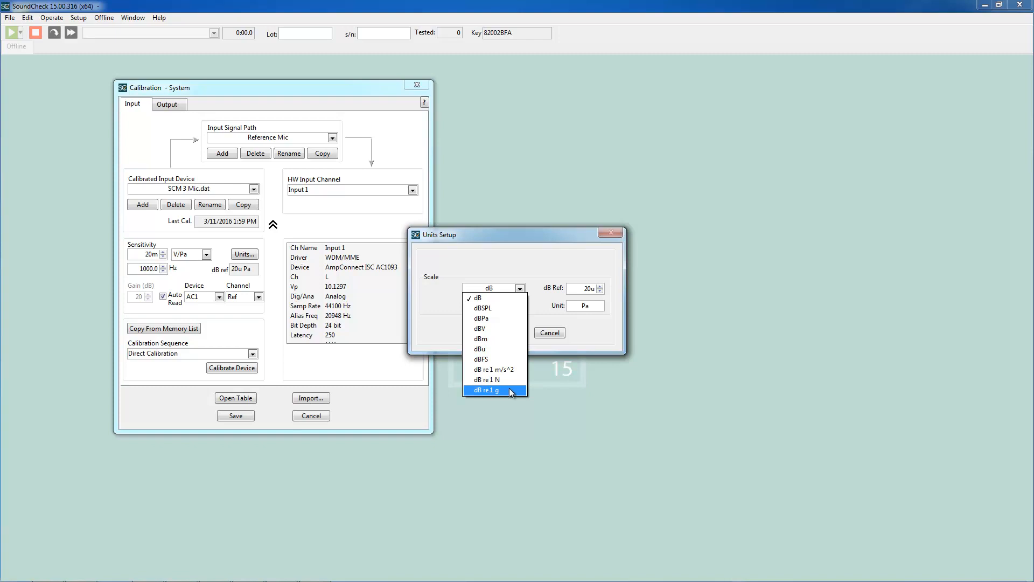
click(543, 403)
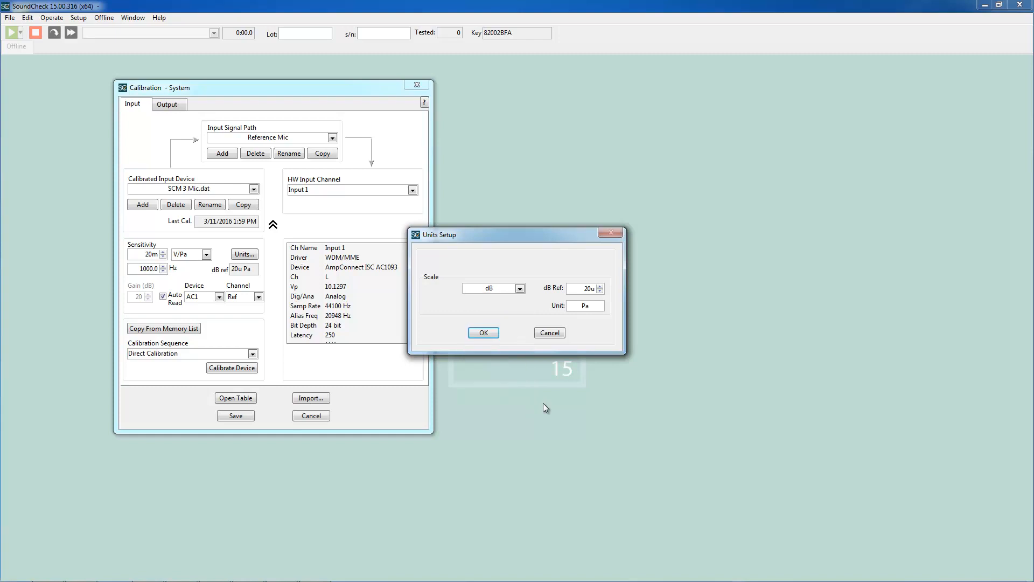
click(543, 333)
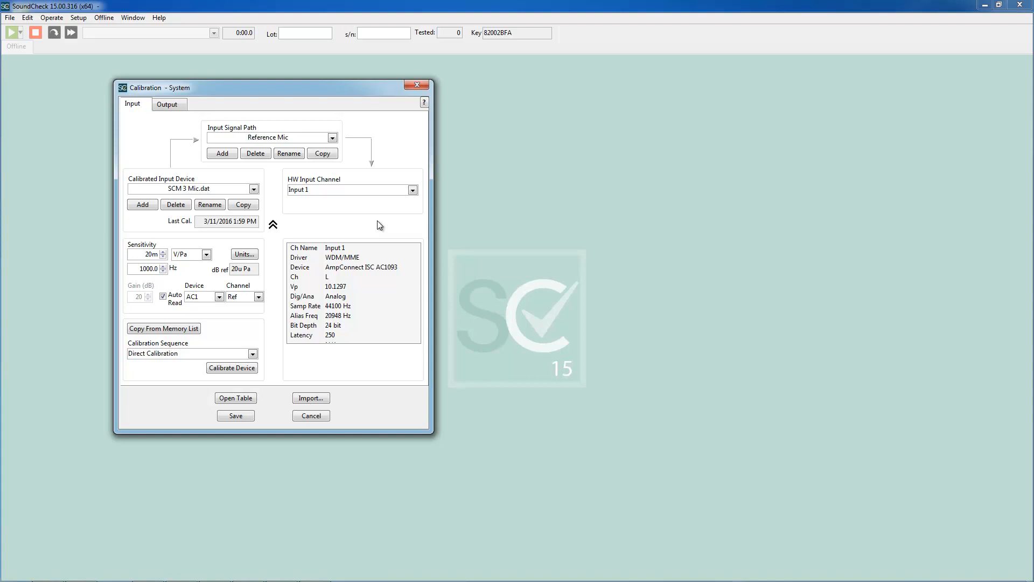
Add an input signal path named Accelerometer on hardware channel Input 1, using Accelerometer Calibration.dat as its calibrated input device
click(221, 153)
text(Accelerometer)
click(493, 309)
click(413, 190)
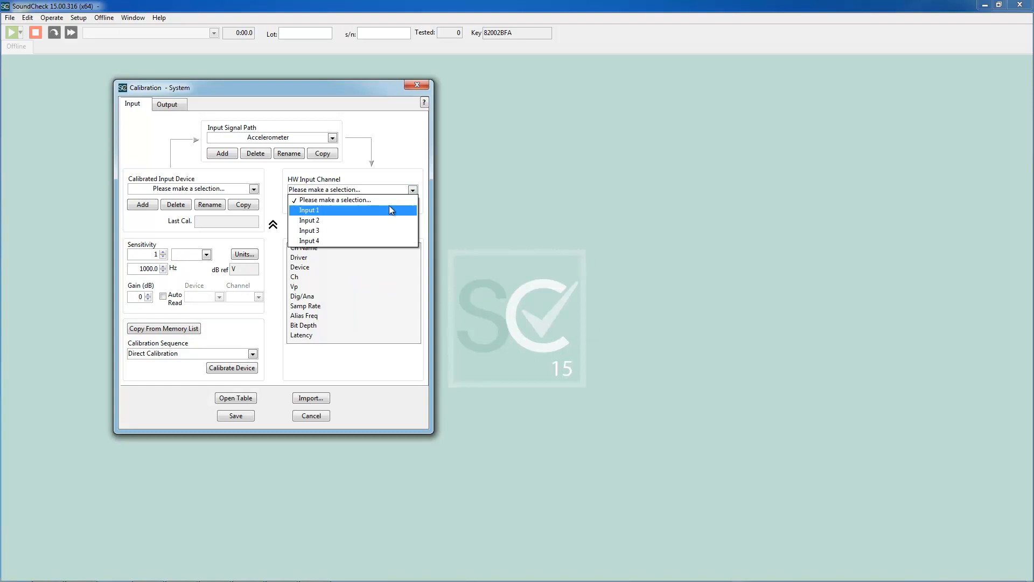
click(387, 209)
click(253, 189)
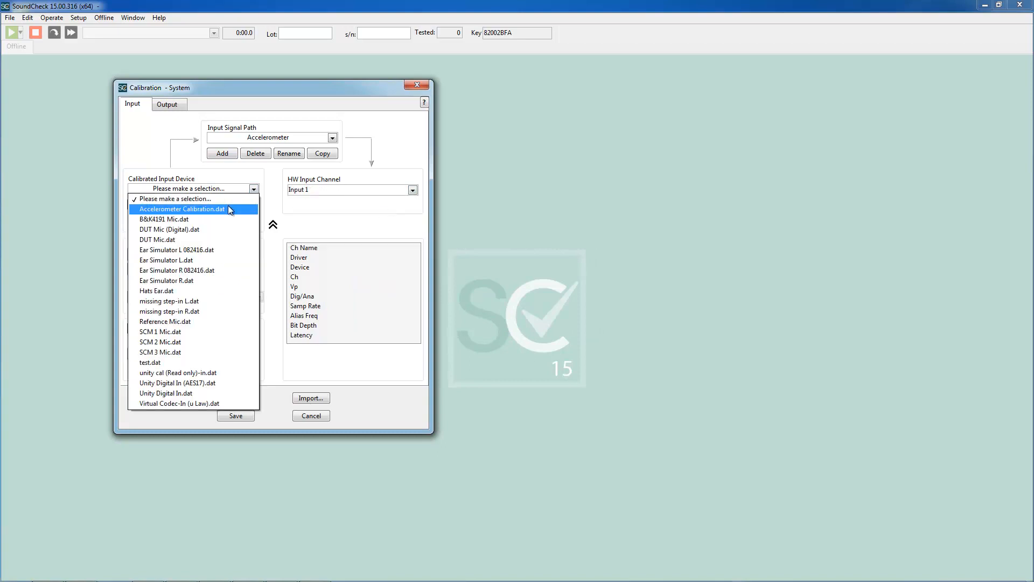
click(228, 209)
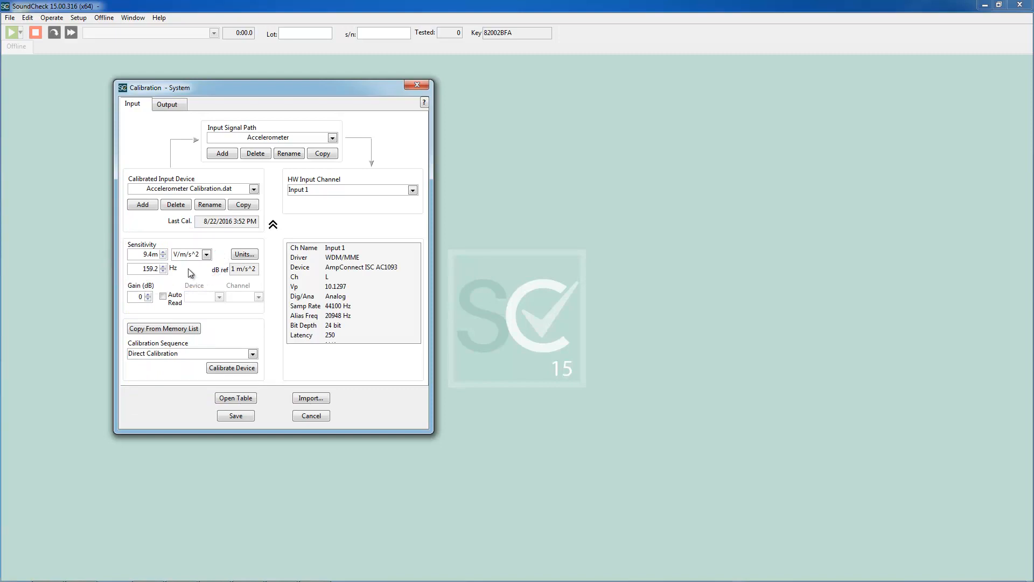
Set the calibration sequence to Accelerometer Calibration and turn on automatic gain reading for the accelerometer
click(252, 354)
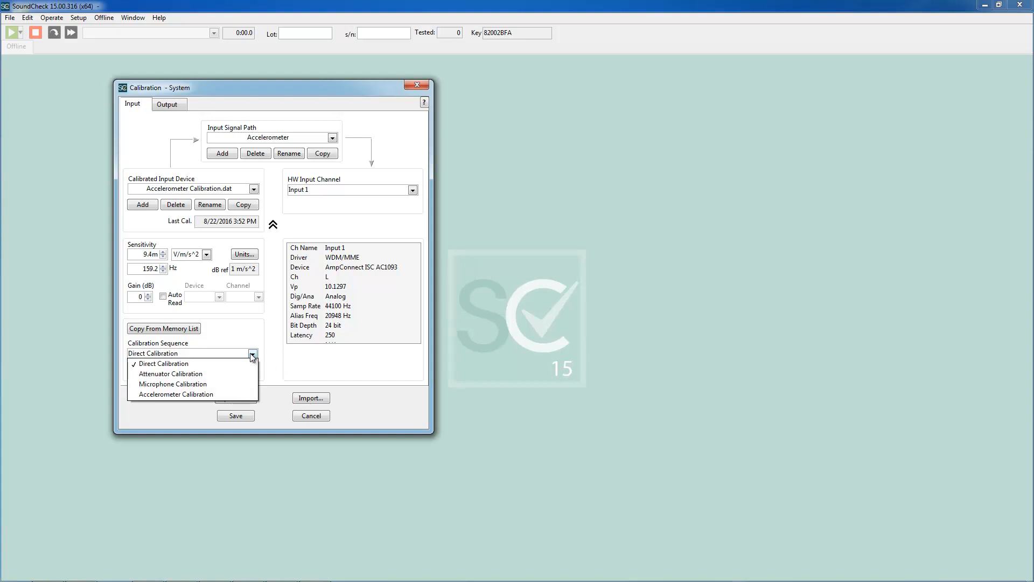
click(231, 395)
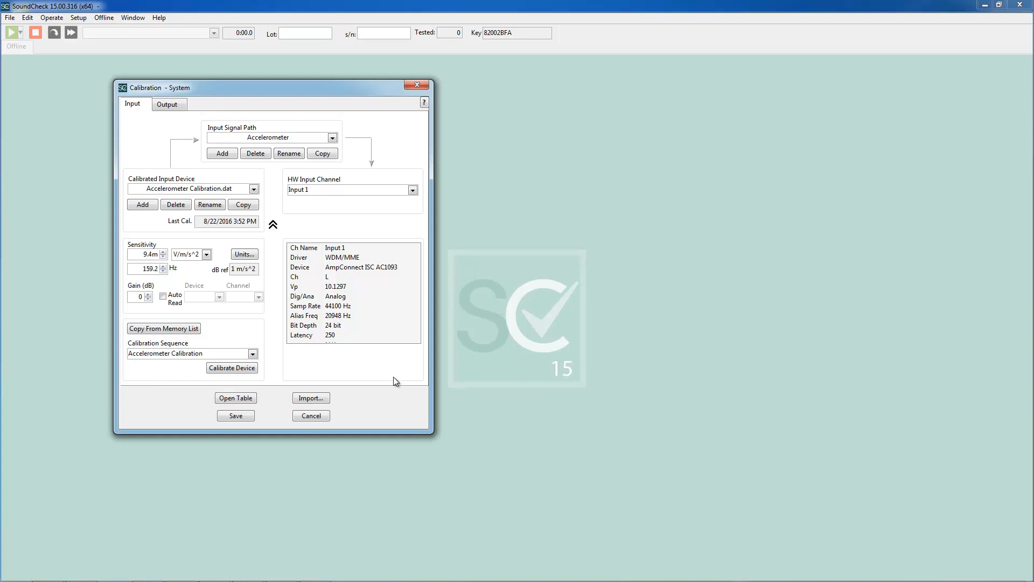
click(162, 296)
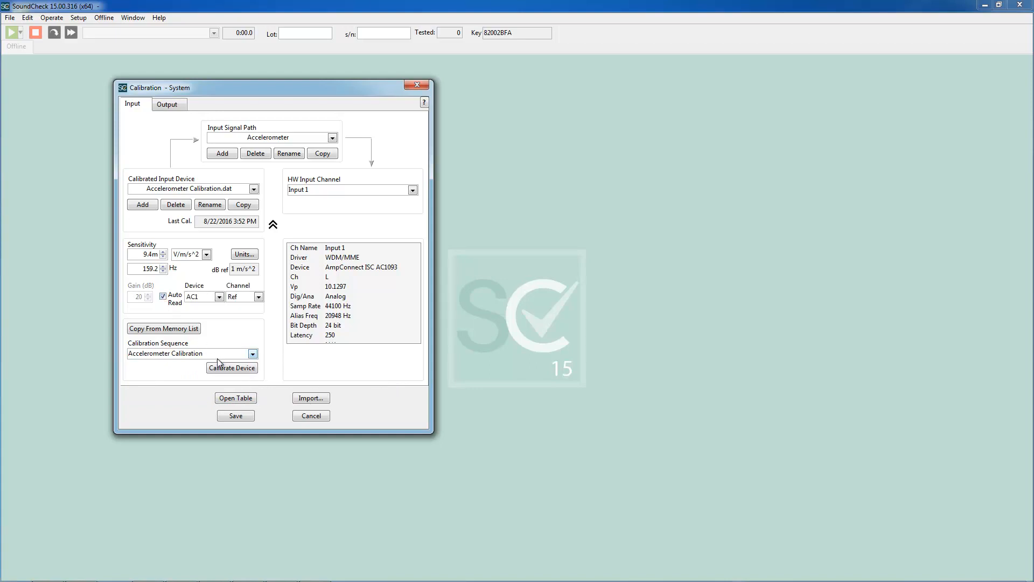
Open the accelerometer's device calibration and choose the B&K Type 4294 calibrator with the B&K 4519-003 measurement accelerometer
click(229, 371)
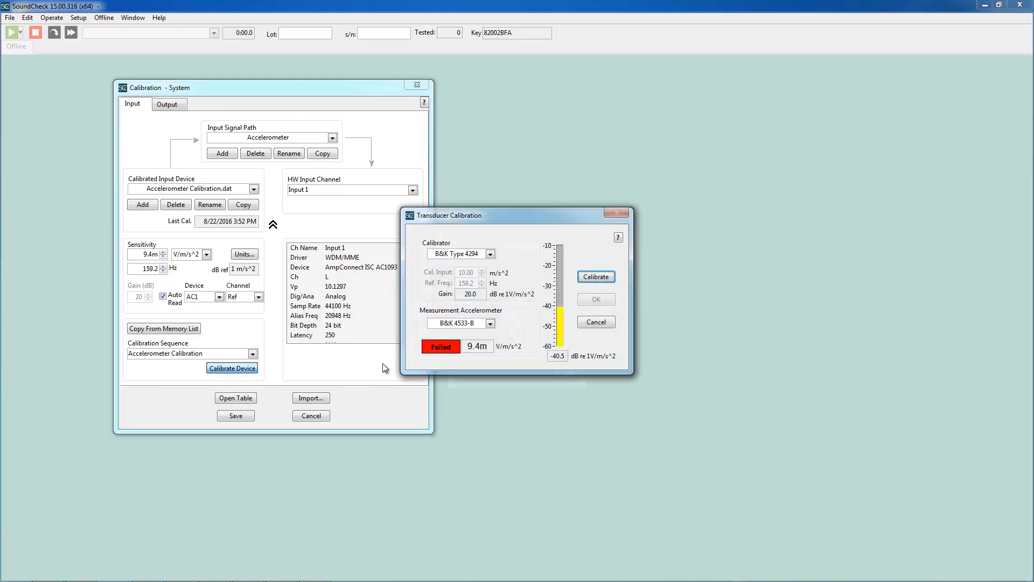
click(490, 253)
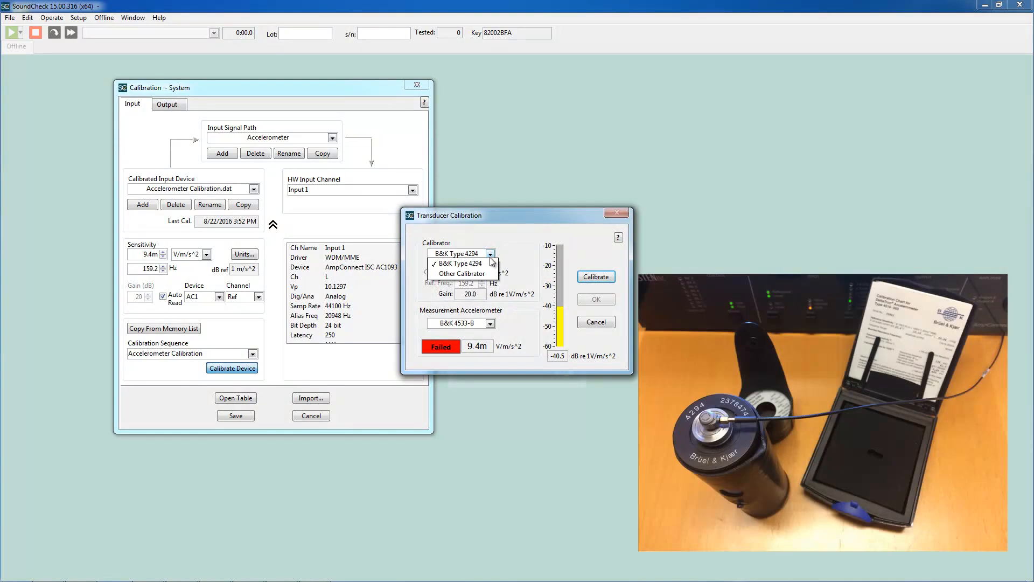
click(484, 264)
click(490, 323)
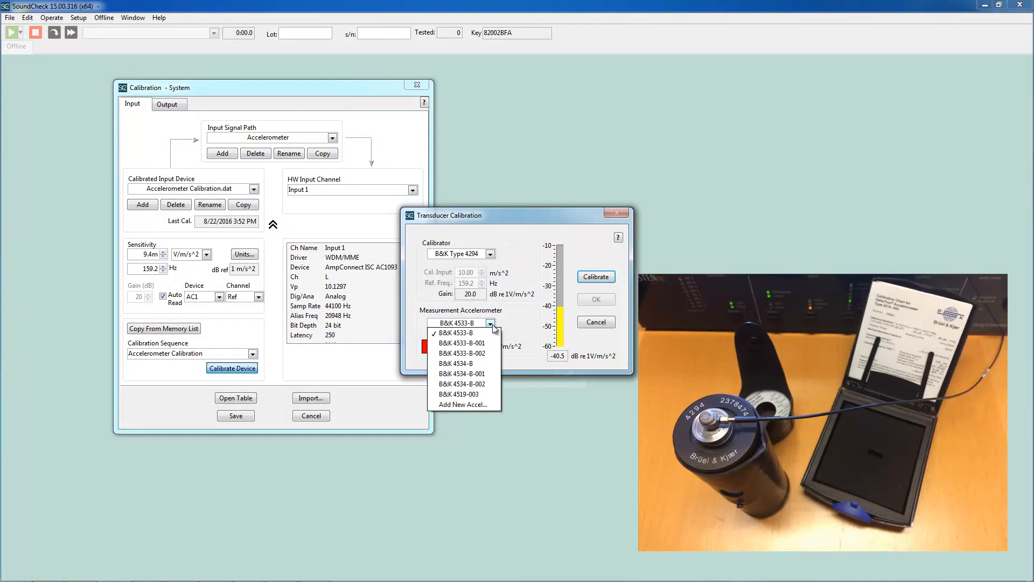
click(478, 394)
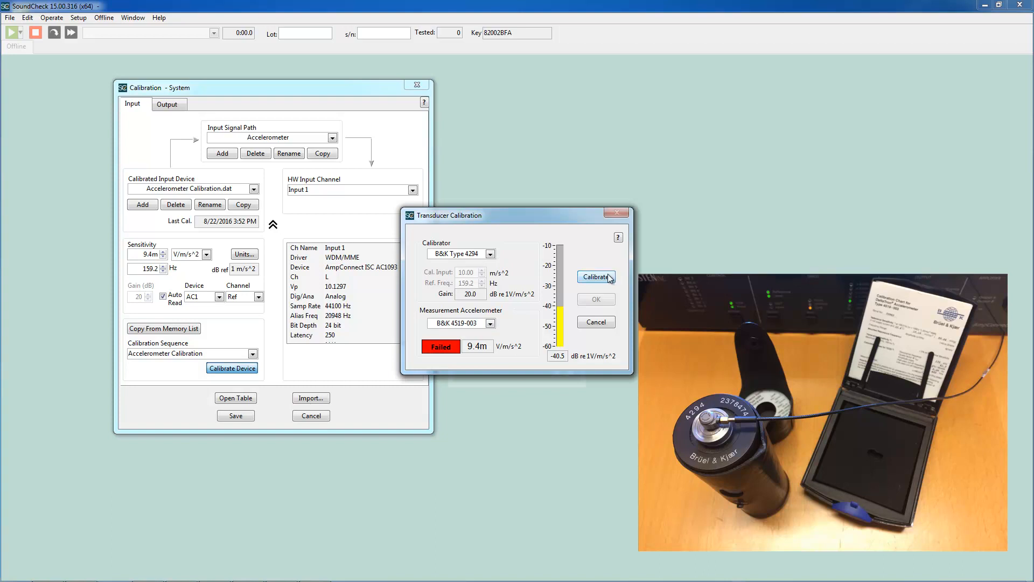
Run the calibration of the B&K 4519-003 accelerometer against the B&K Type 4294 calibrator and accept the measured sensitivity
click(584, 276)
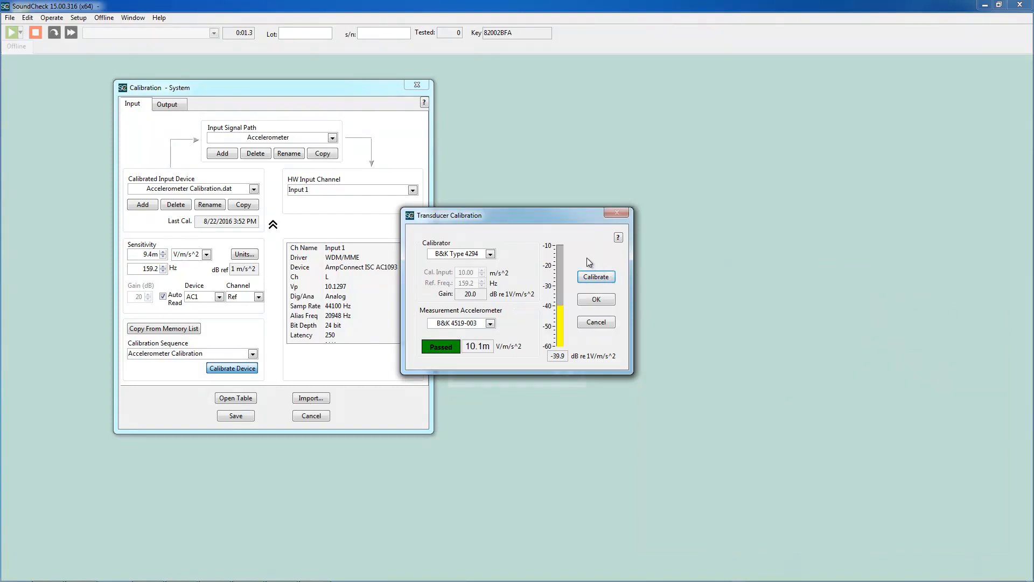
click(596, 301)
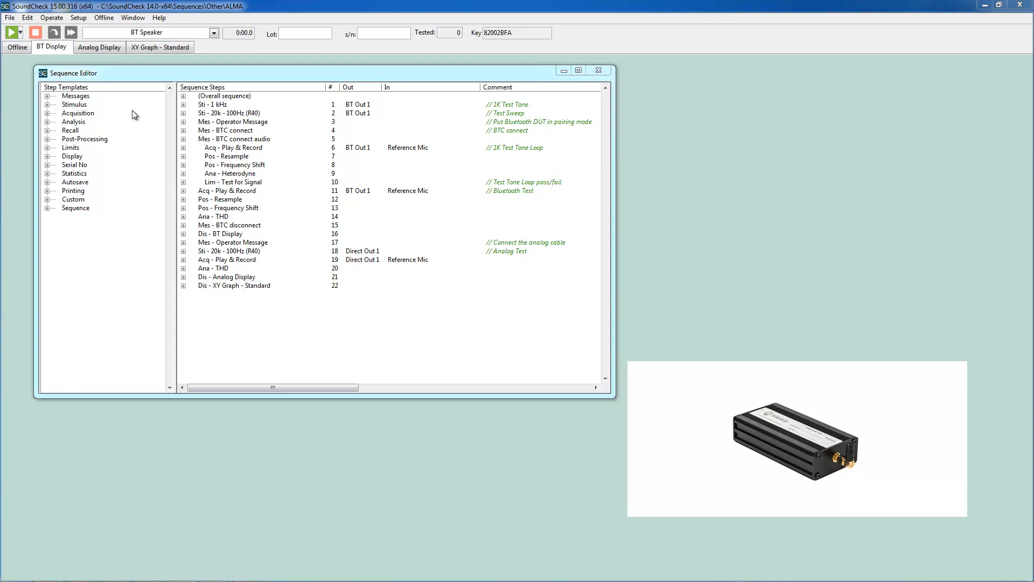
Look through the BTC message step templates: BTC connect audio, BTC connect, BTC disconnect and BTC setup
click(47, 96)
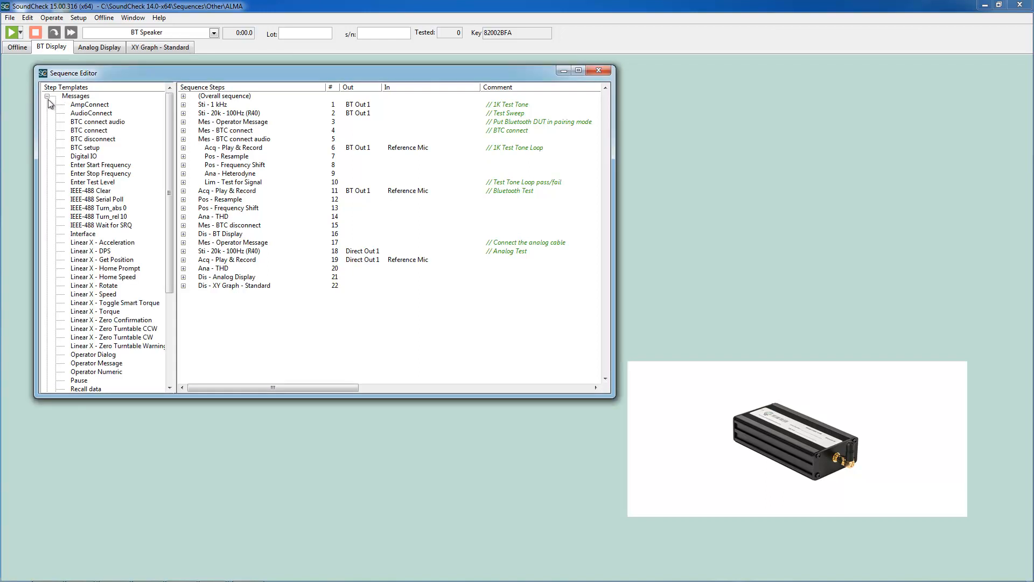
click(86, 122)
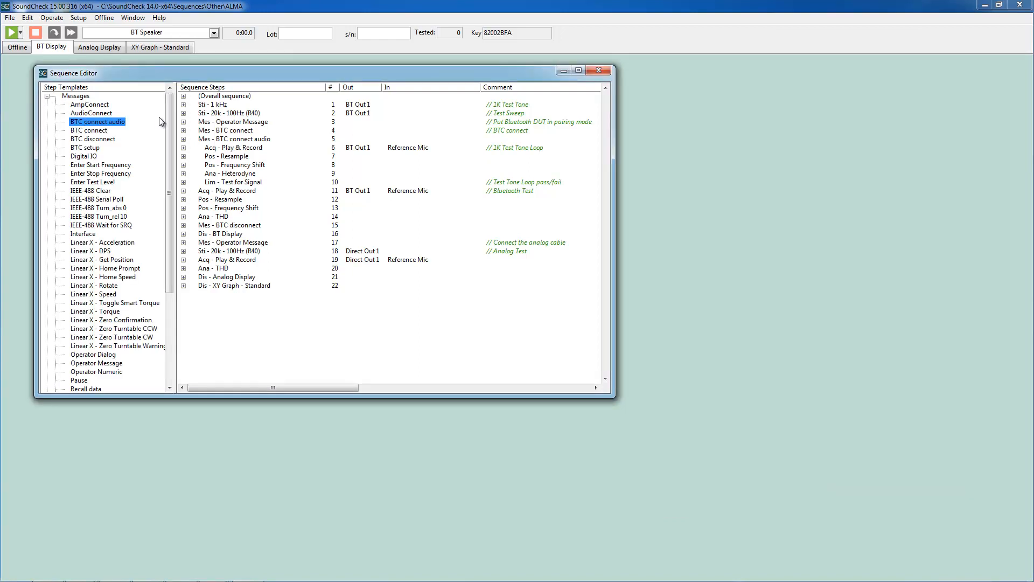
key(Down)
key(Down)
key(Down)
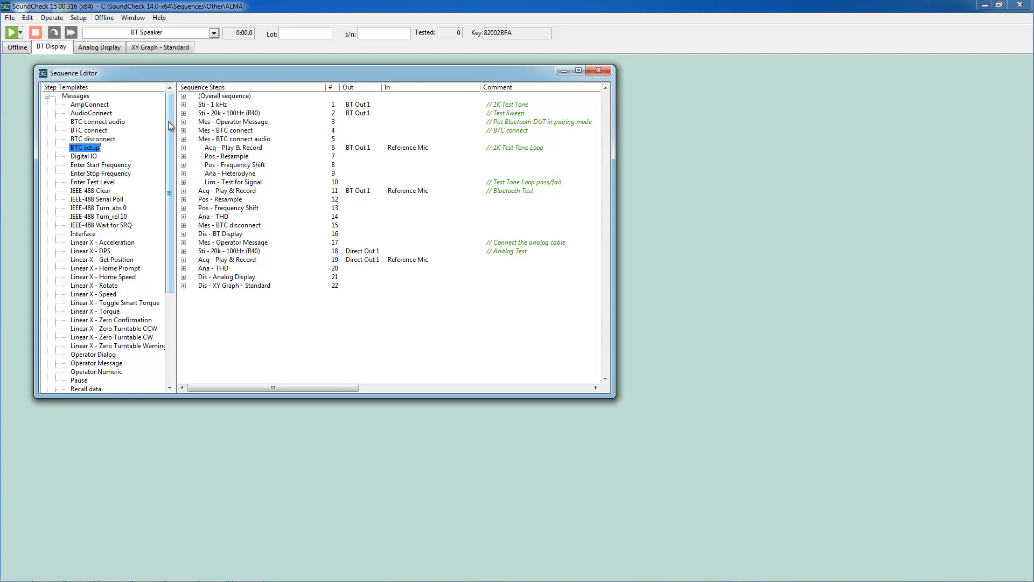
In the BTC connect step's Listen hardware configuration, set the inquiry time to 10 and apply it to search for devices
double_click(246, 131)
click(524, 278)
drag(560, 302, 539, 302)
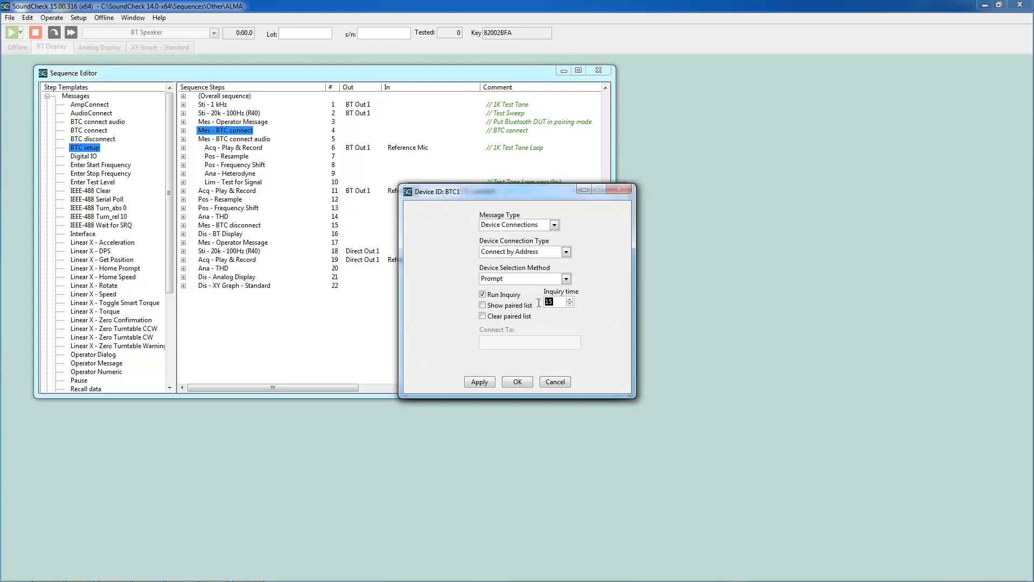
text(10)
click(474, 382)
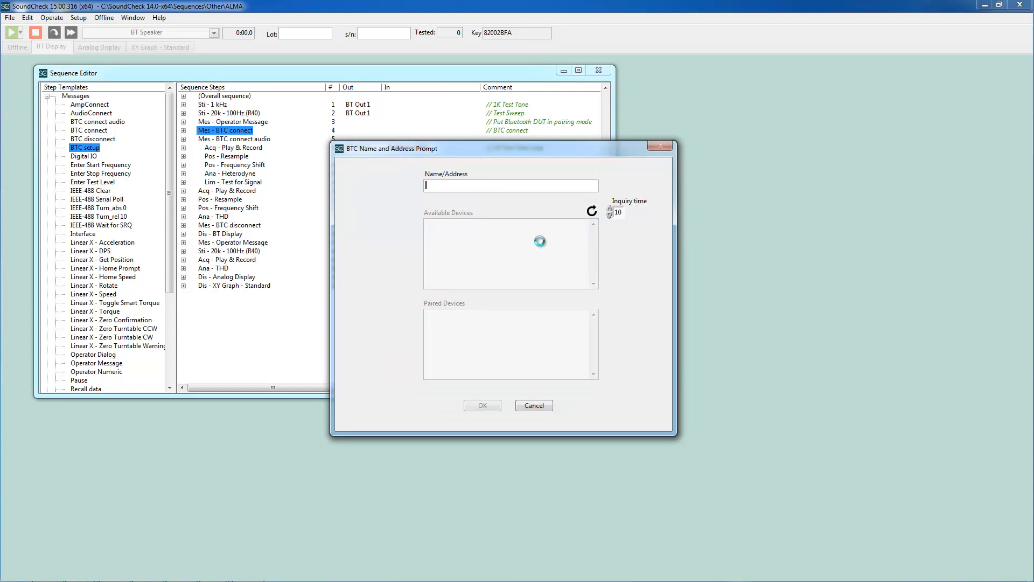
Choose the MINIJAMBOX by Jawbone as the Bluetooth device to connect, and leave the BTC connect step without saving its settings
click(541, 224)
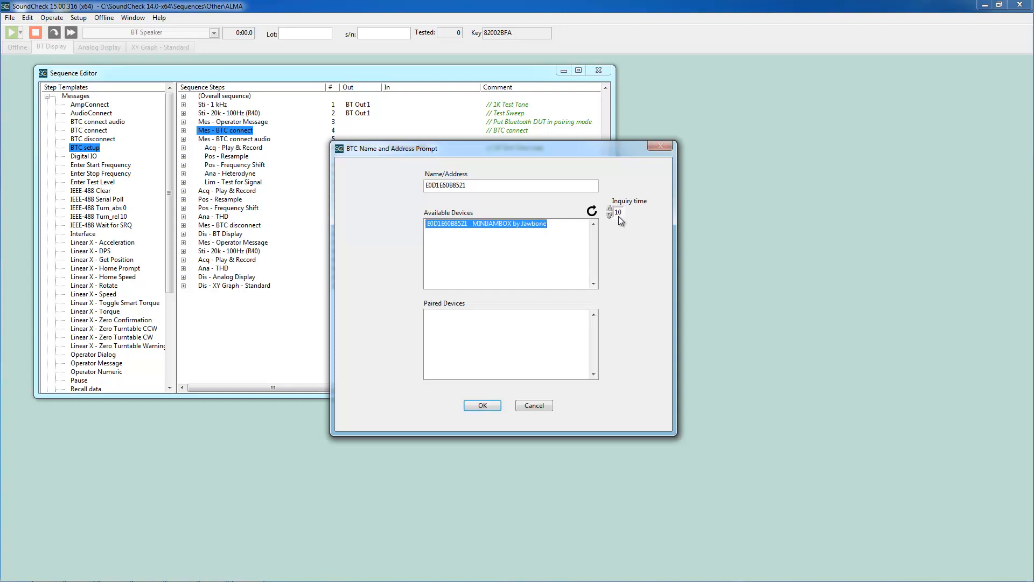
double_click(618, 213)
drag(505, 189, 404, 186)
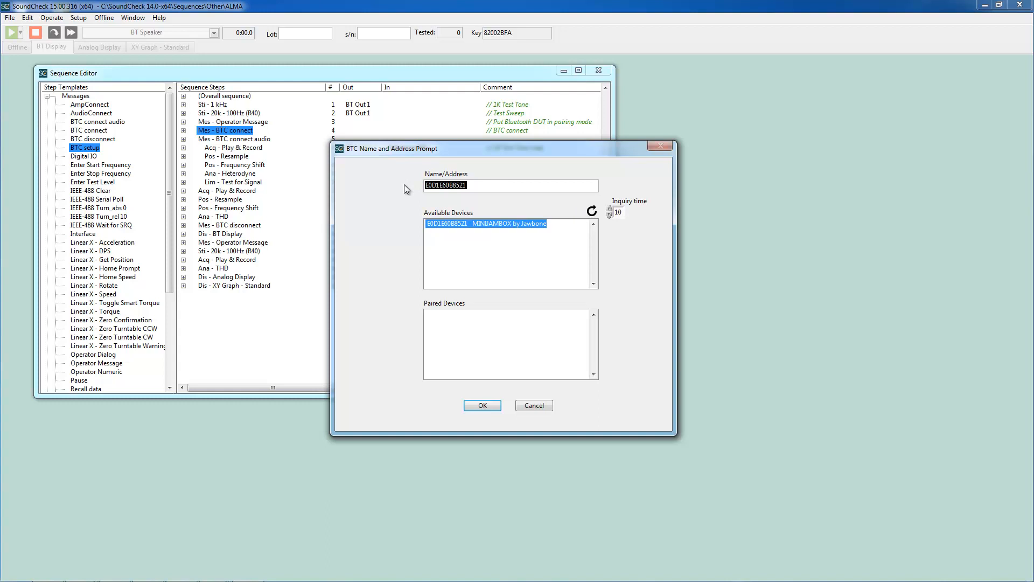
click(482, 406)
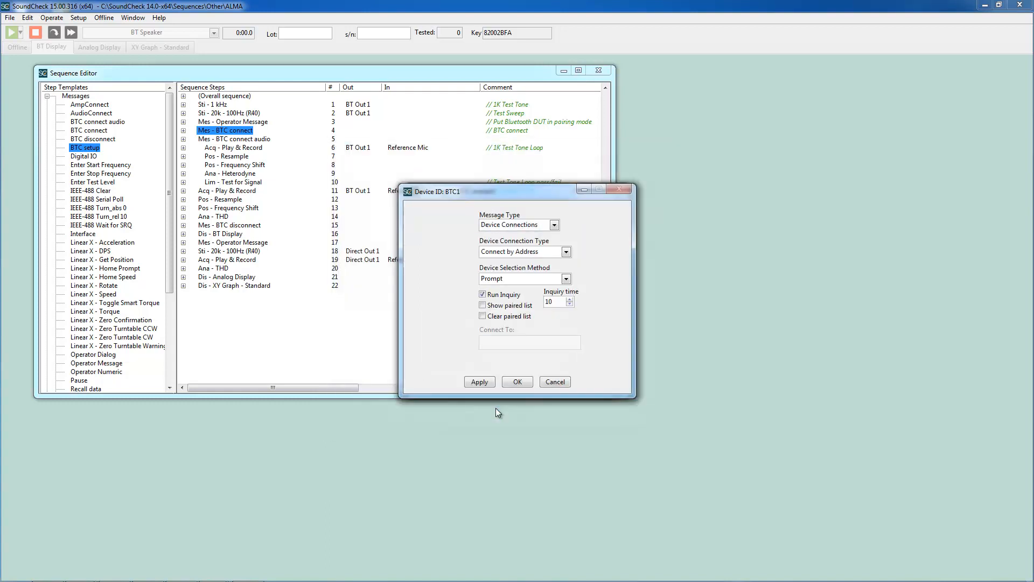
click(549, 385)
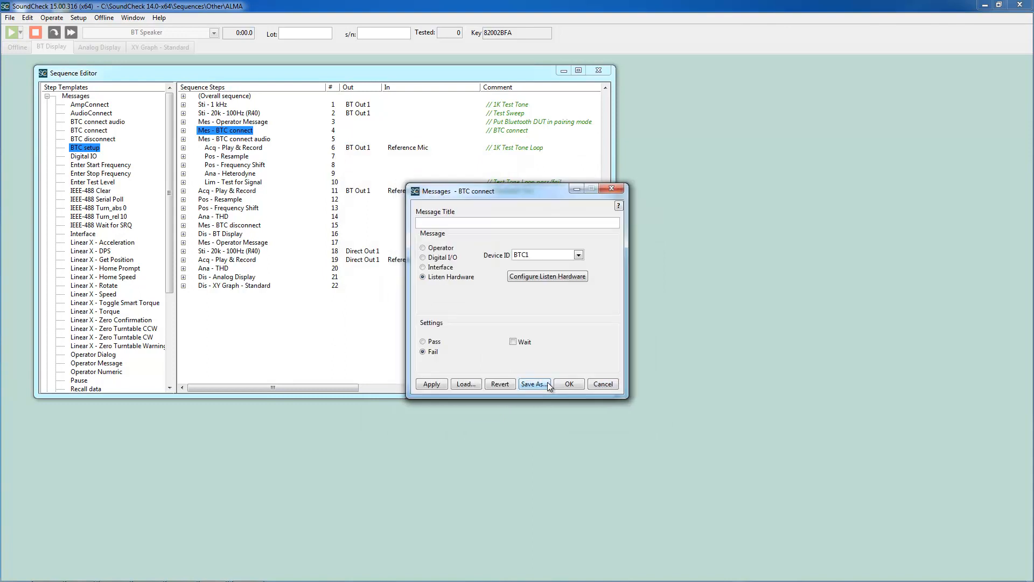
click(598, 385)
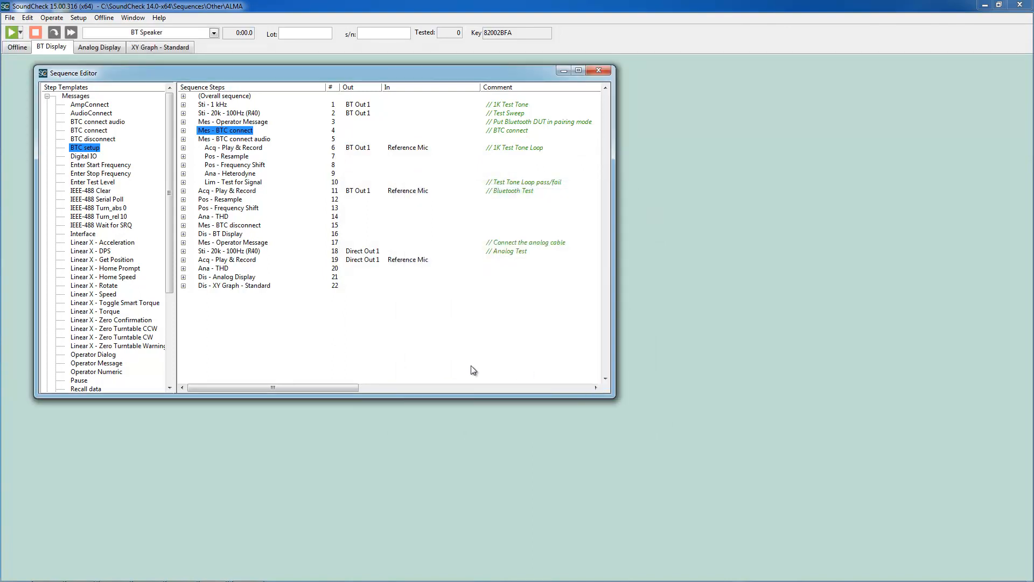
Try the Clear paired list option in the BTC disconnect step's Listen hardware configuration, and leave without saving
click(235, 342)
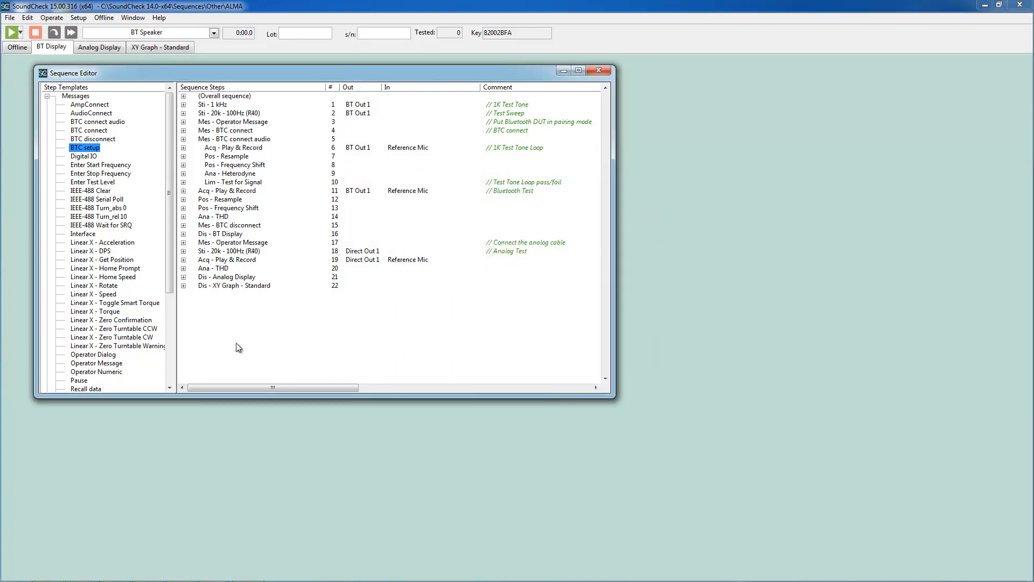
double_click(233, 226)
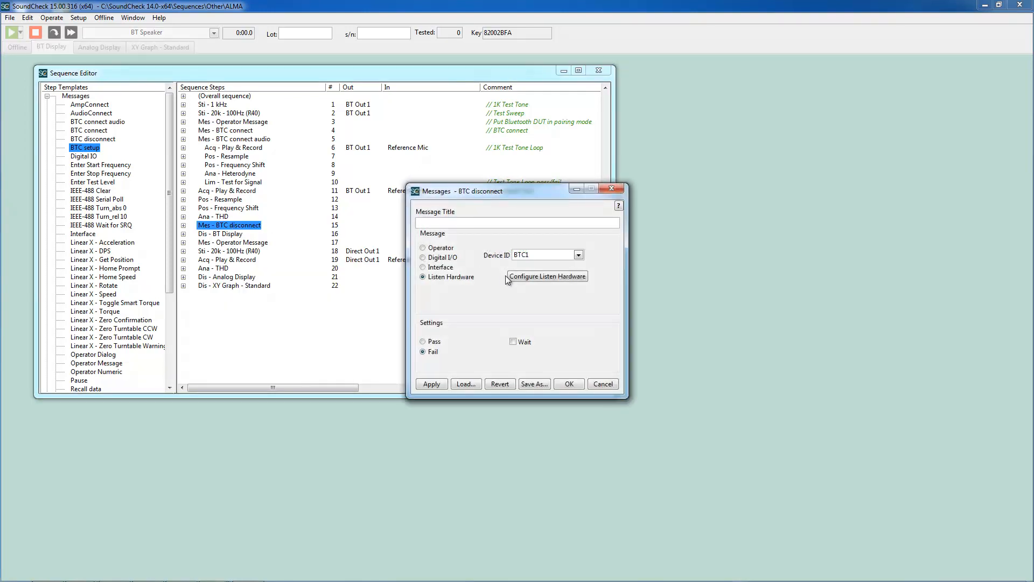
click(526, 277)
click(483, 316)
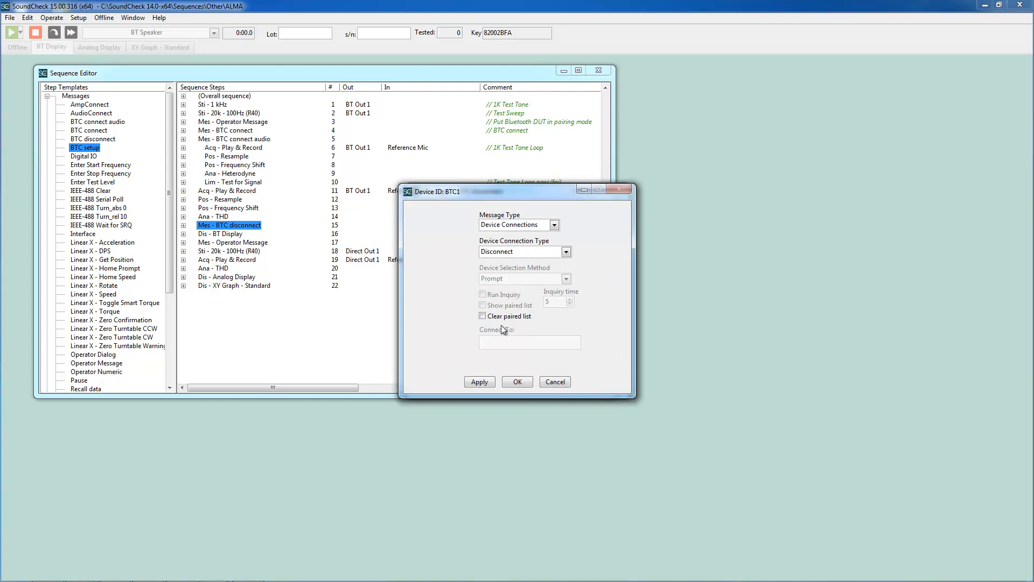
click(483, 317)
click(566, 380)
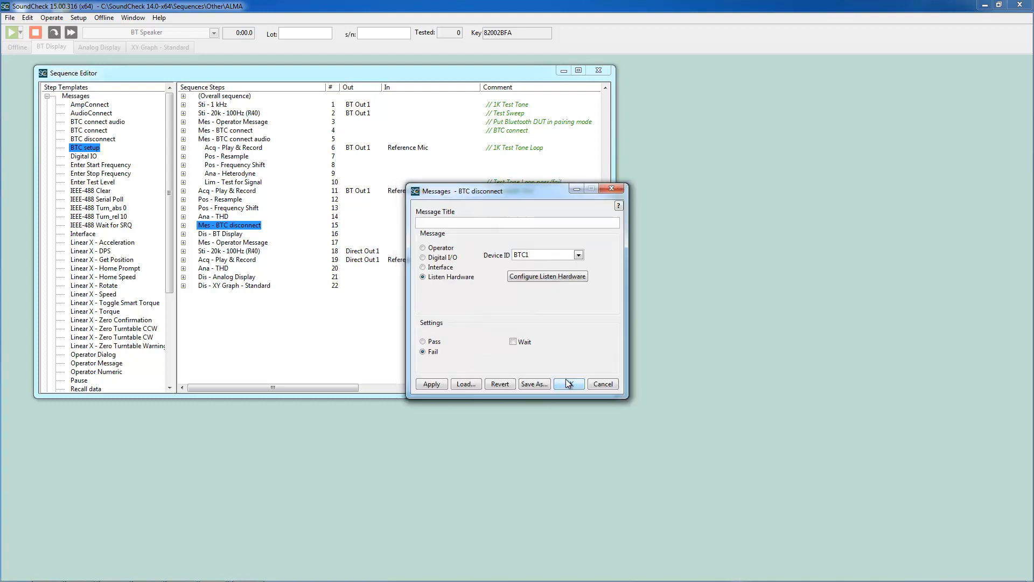
click(602, 384)
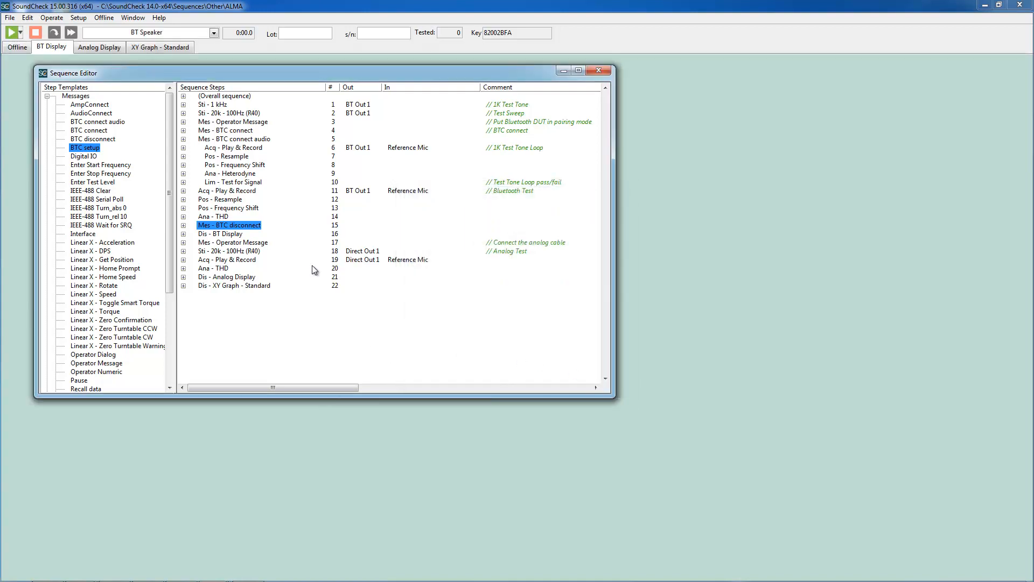
Configure the BTC connect audio step in the sequence to halt on FAIL
click(259, 141)
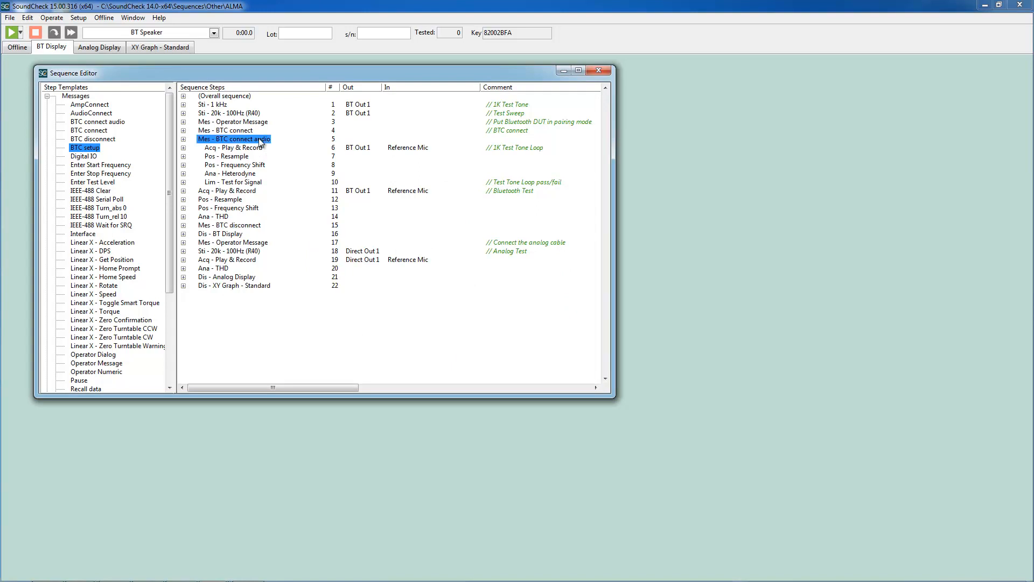
right_click(259, 139)
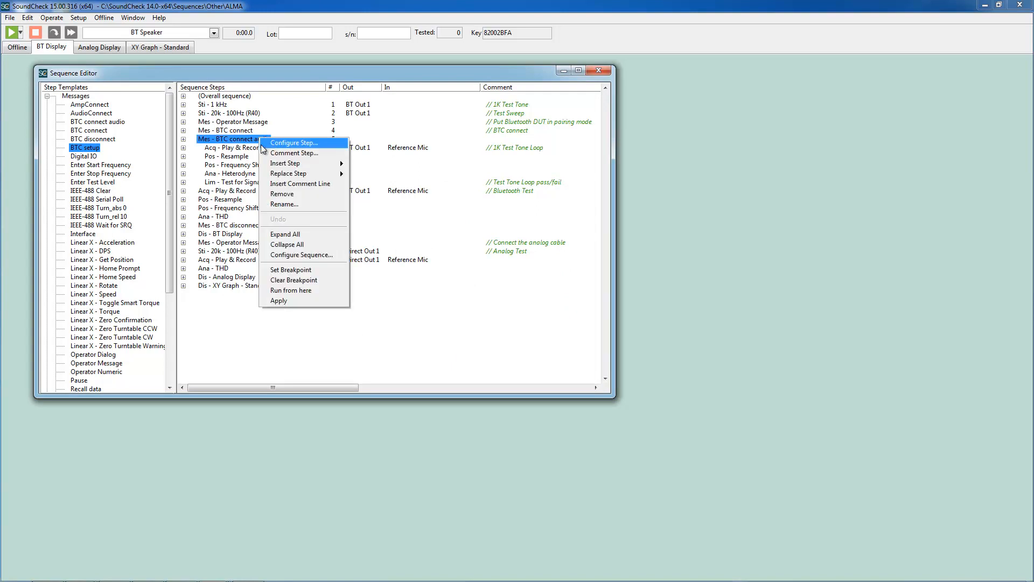
click(265, 143)
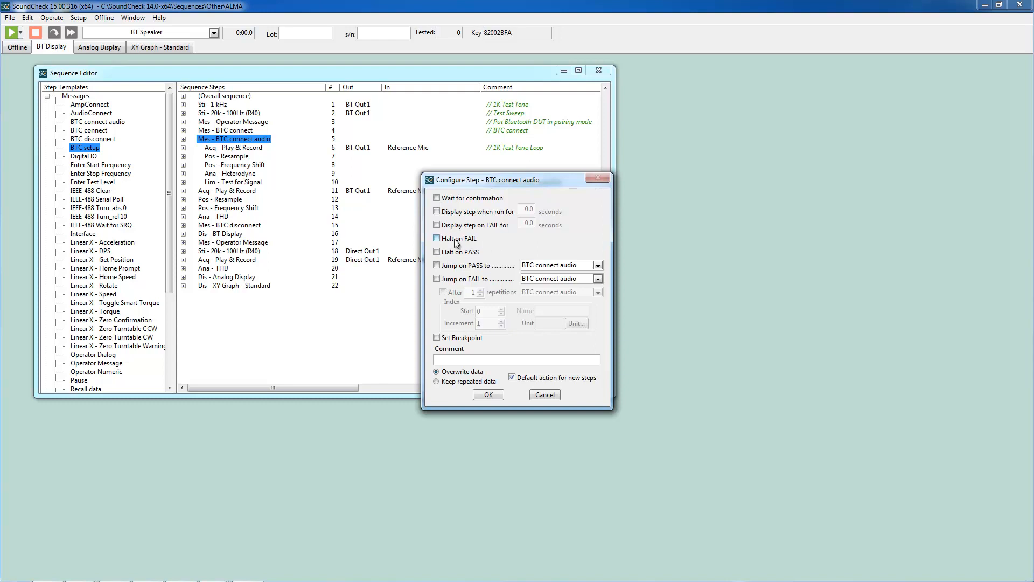
click(437, 238)
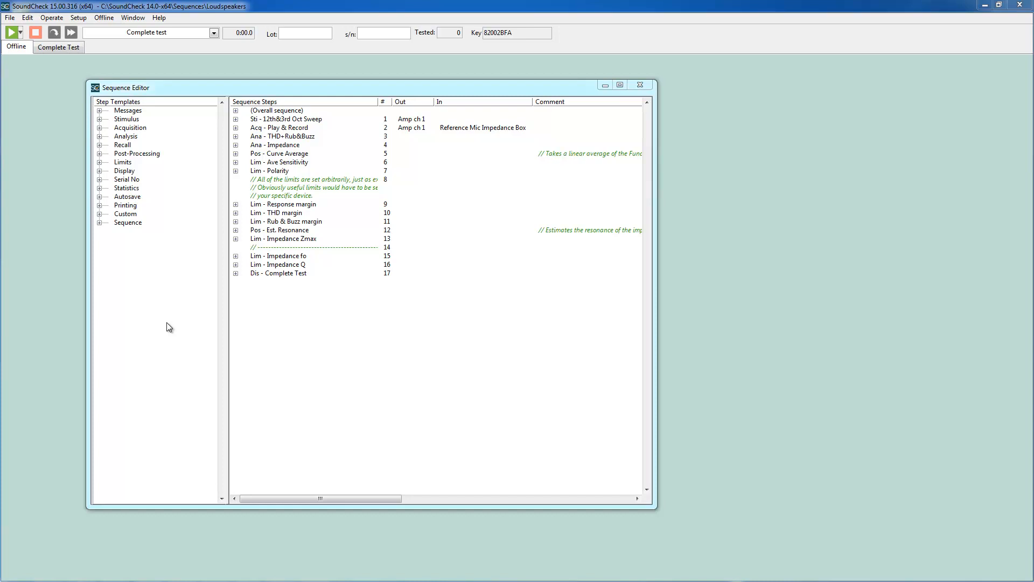
Insert a Mixer Volume custom step at the start of the sequence, setting playback device Line (15- AmpConnect USB SC) to volume 100
click(99, 214)
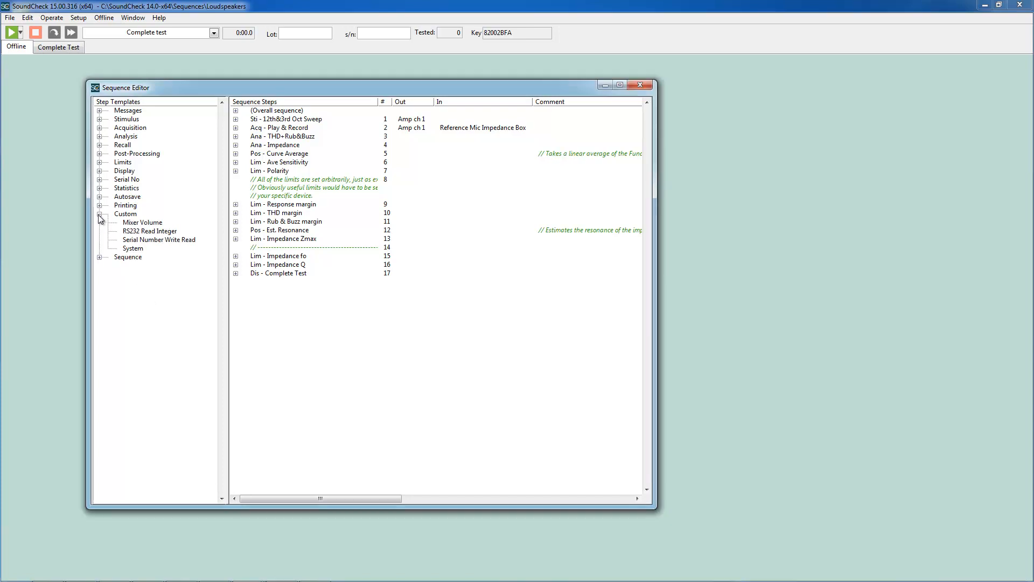
drag(129, 223, 246, 115)
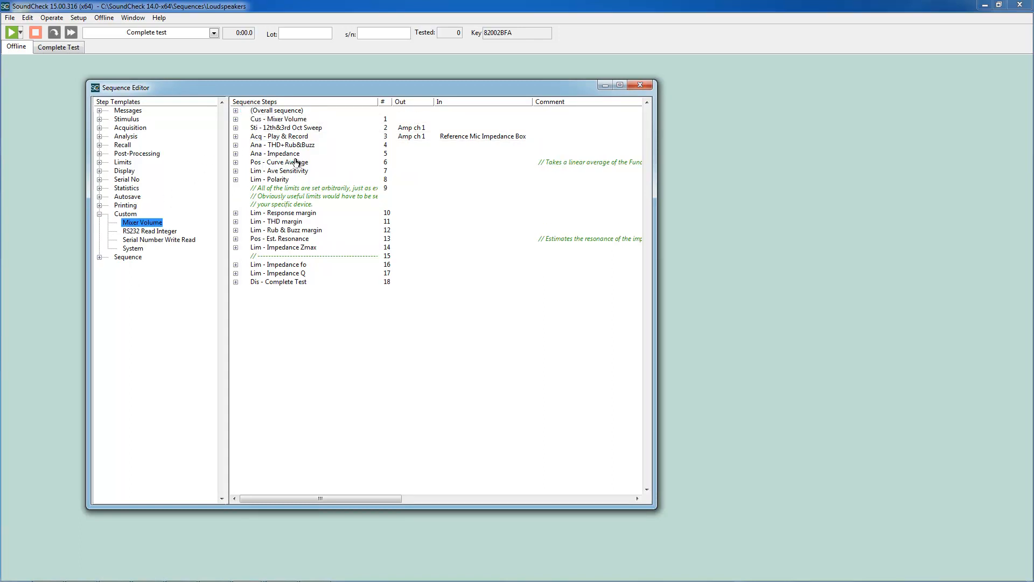
double_click(288, 121)
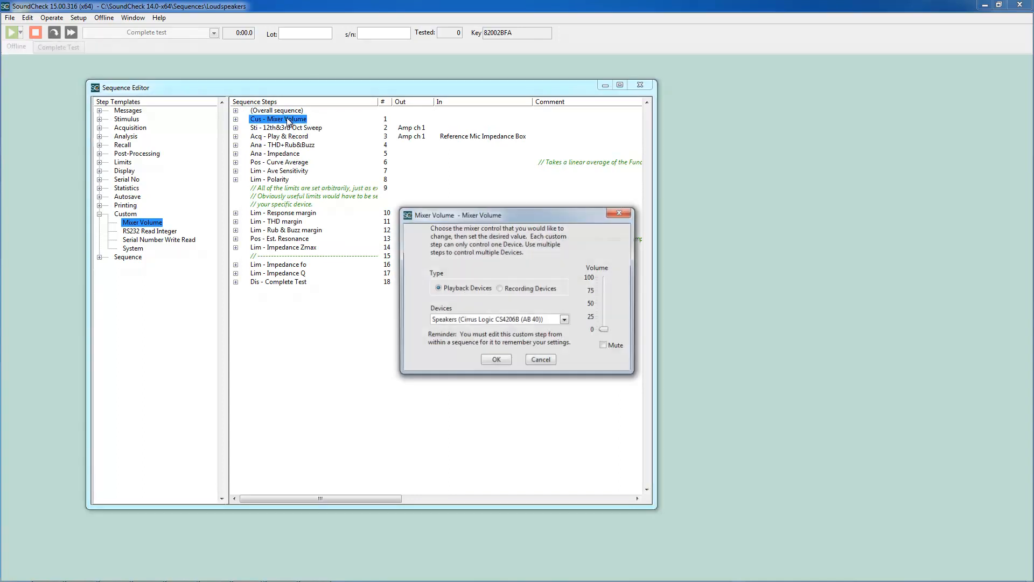
click(565, 321)
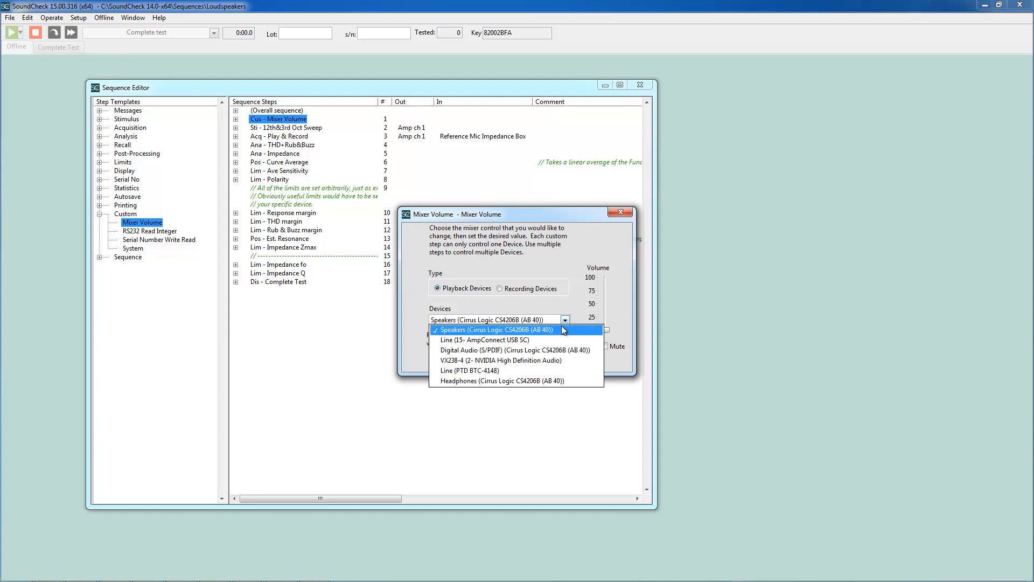
click(560, 340)
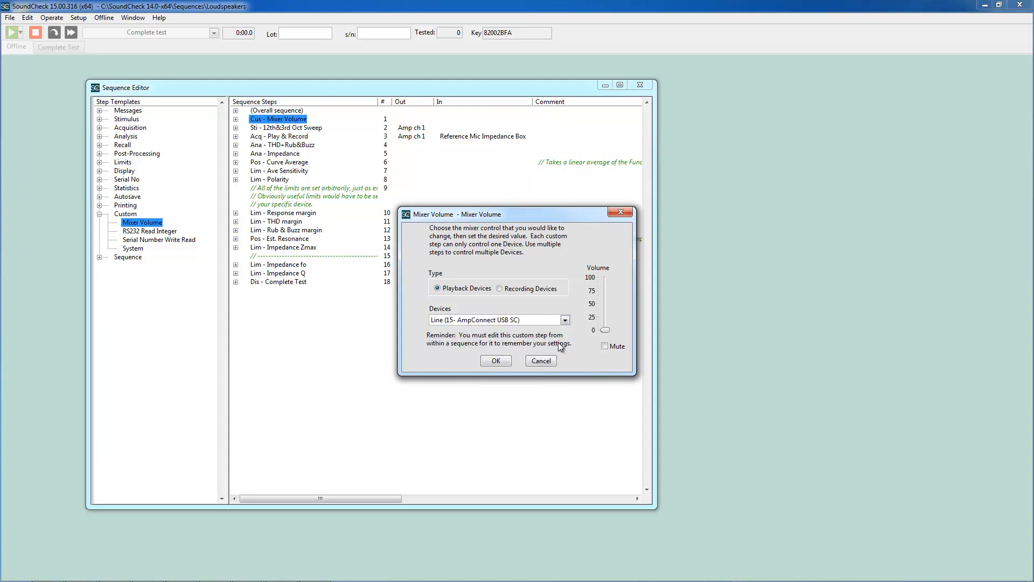
drag(603, 332, 604, 276)
click(500, 362)
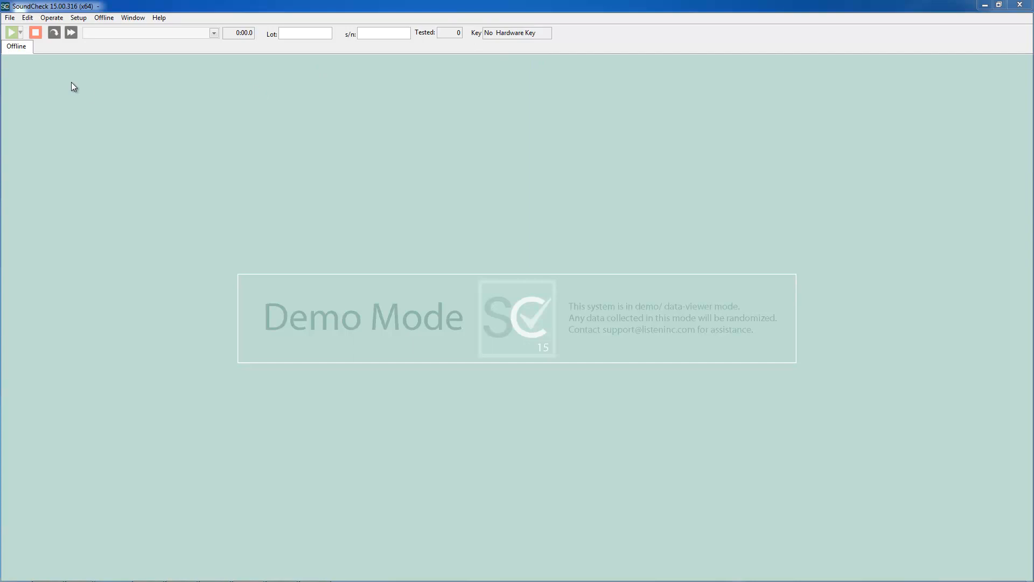
Set the status file path in the preferences to the Status Files folder on the Desktop and save the preferences
click(27, 19)
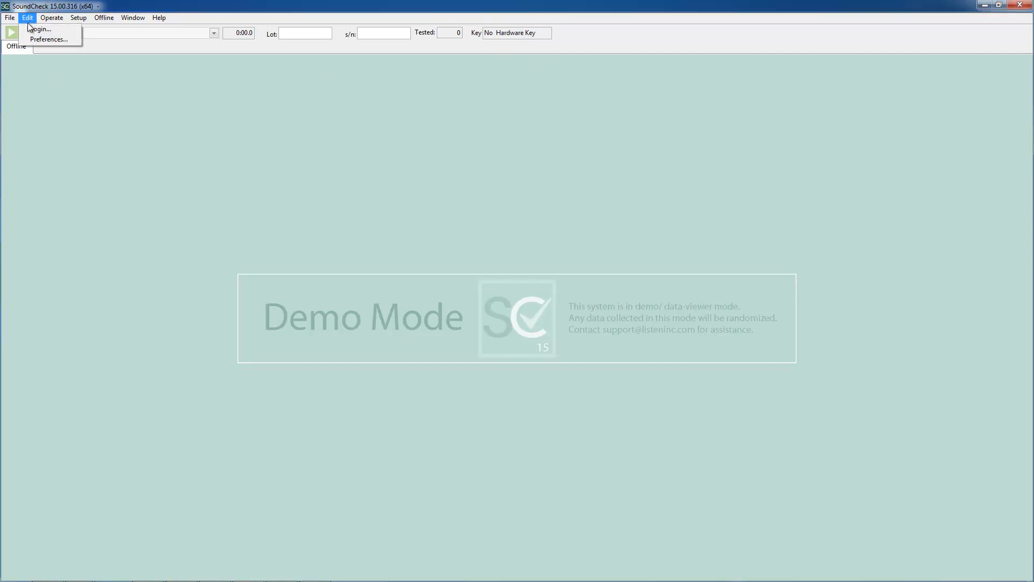
click(31, 40)
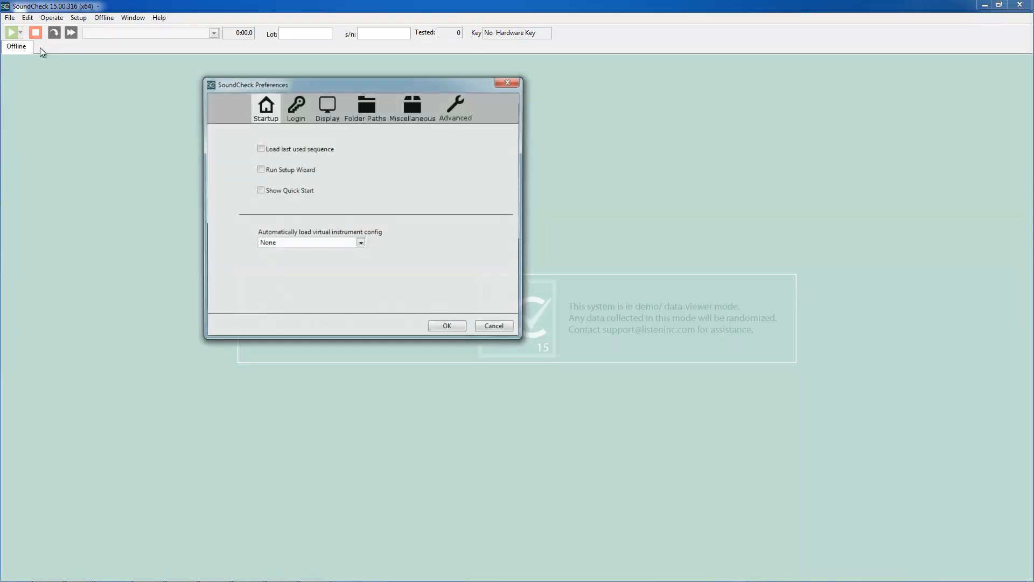
click(371, 110)
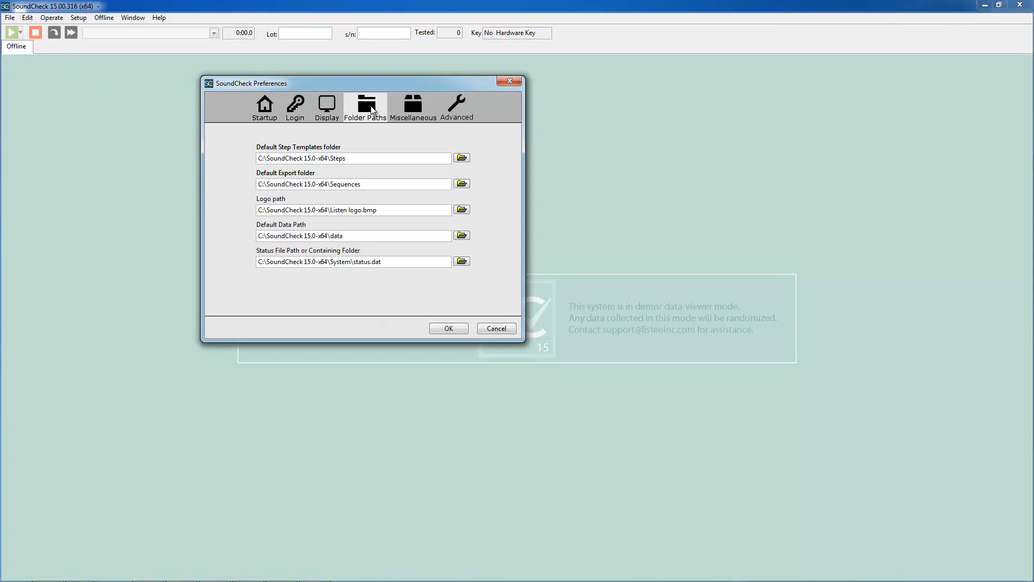
click(464, 264)
click(275, 260)
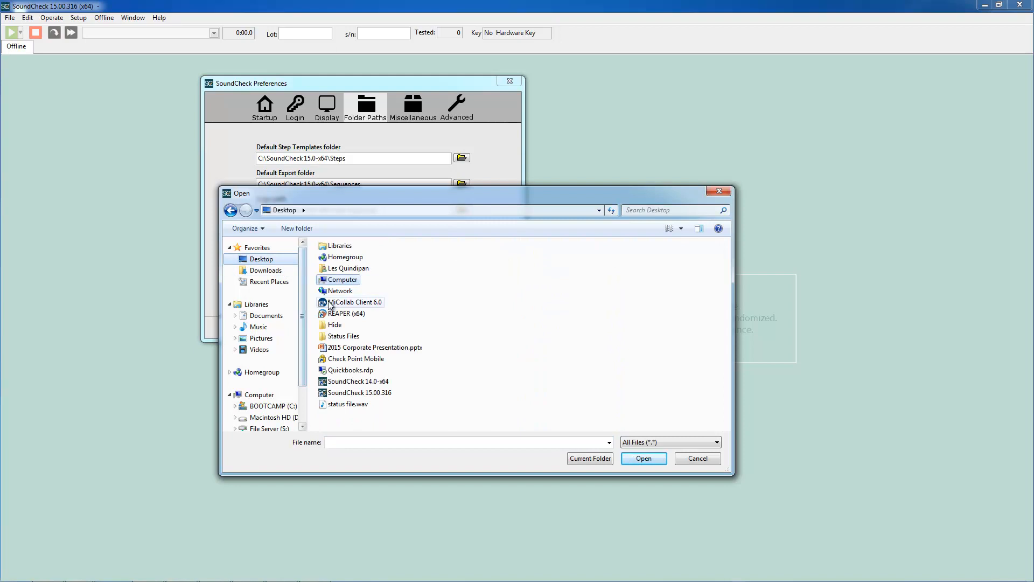
double_click(343, 337)
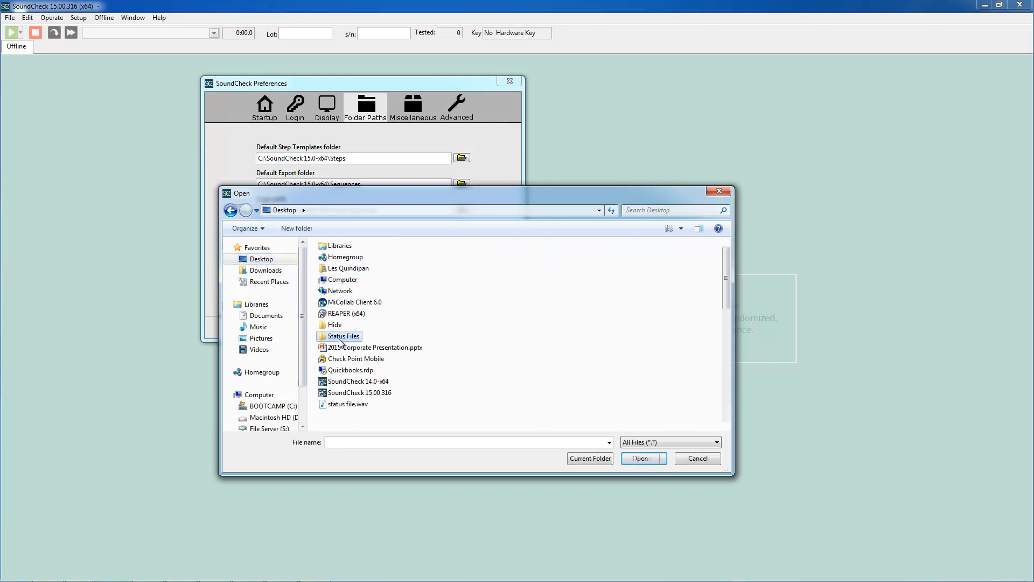
click(597, 458)
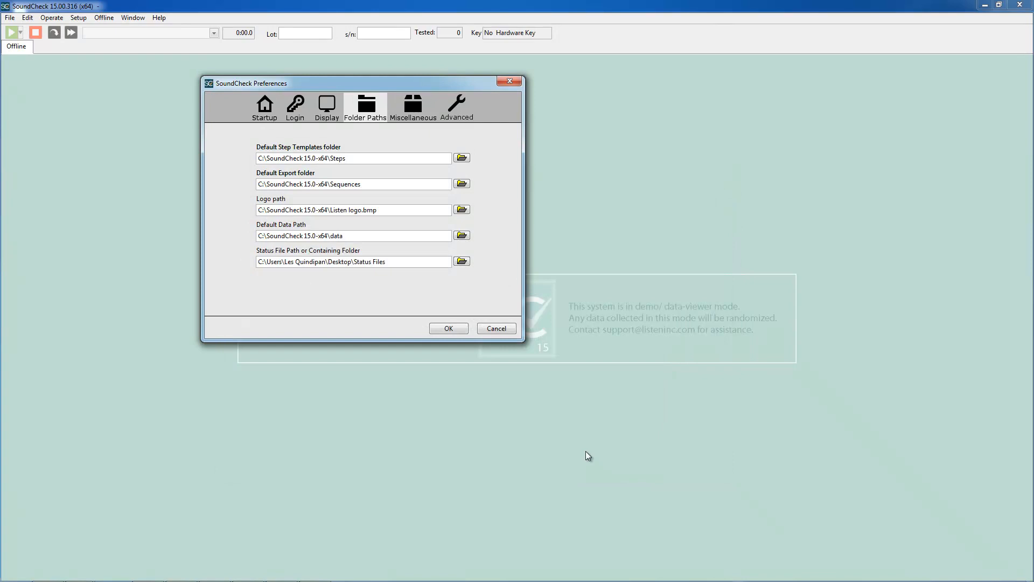
click(451, 328)
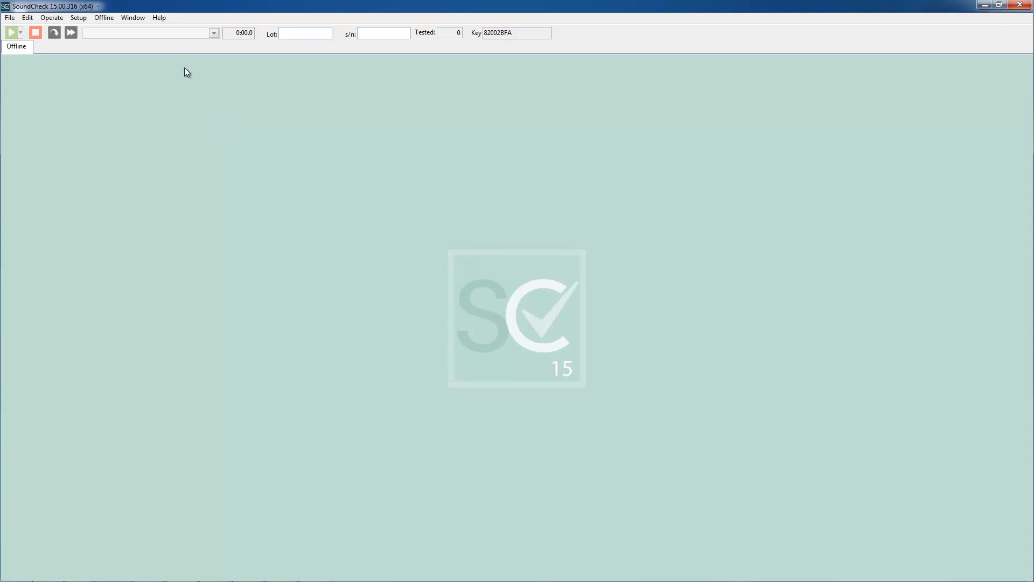
Open the Listen Hardware section of the system hardware setup
click(159, 20)
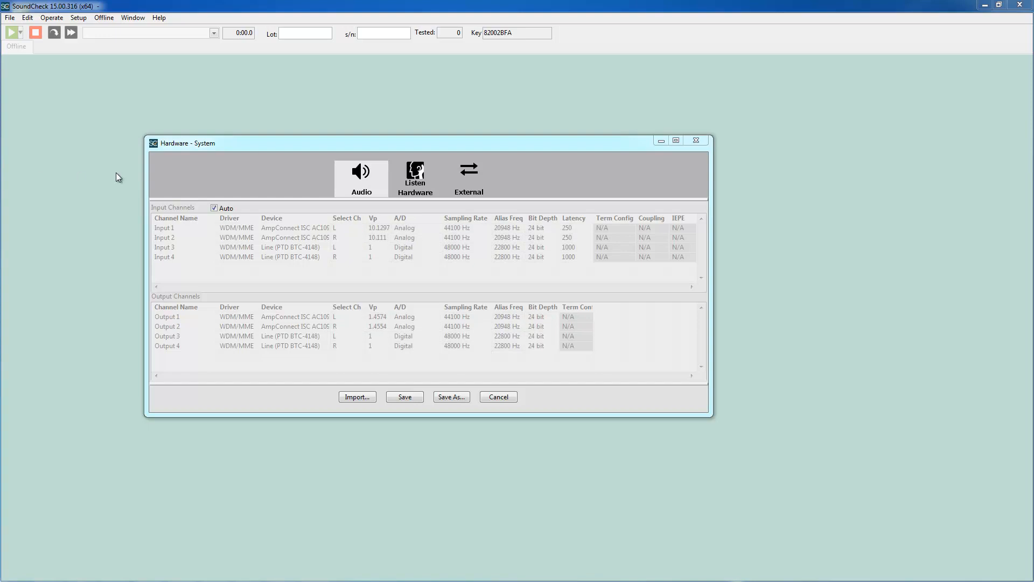
click(420, 175)
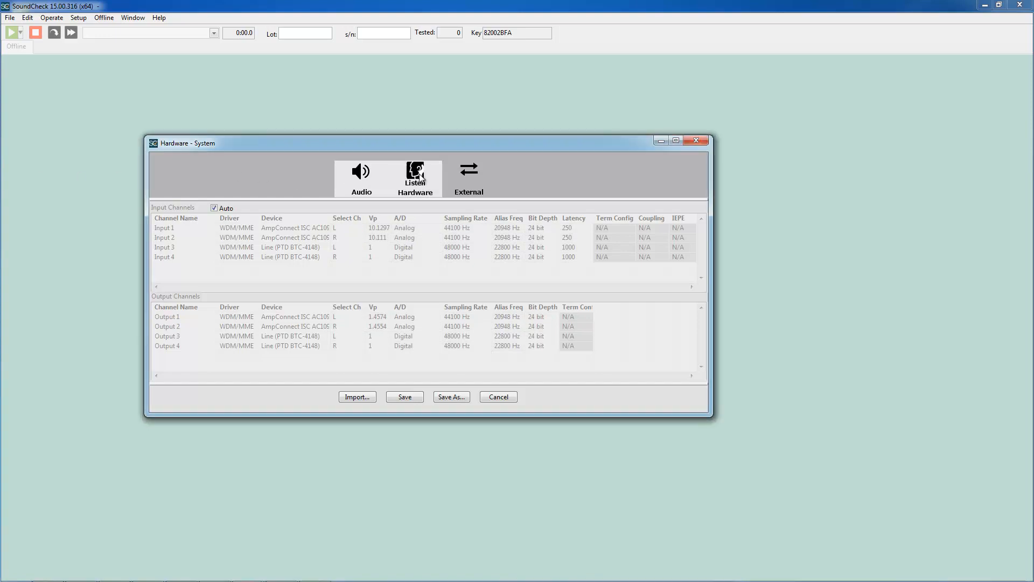